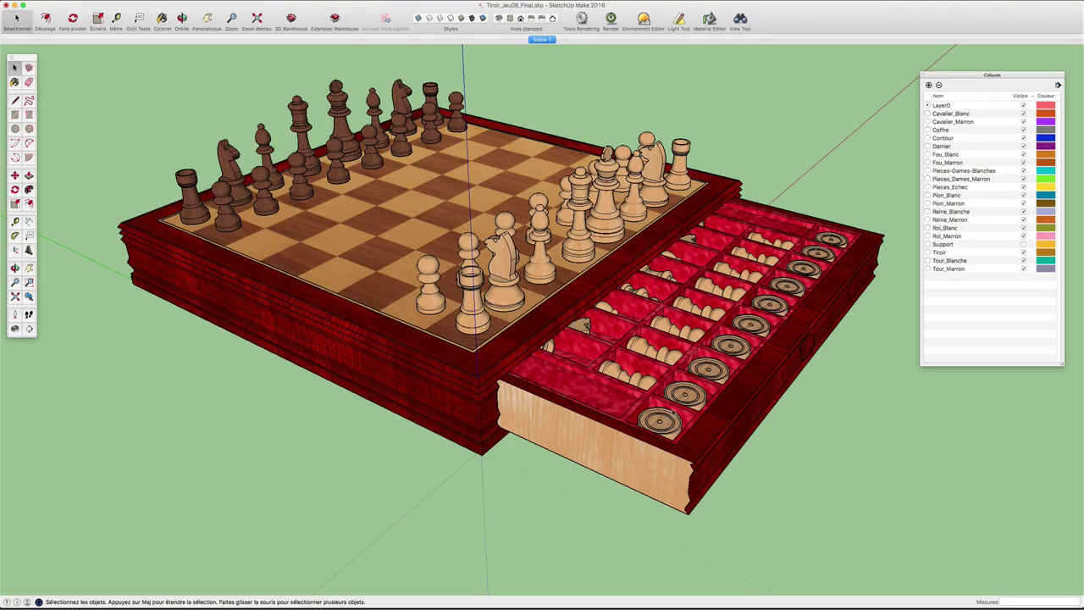
# Step: Orbit and zoom around the chess box to get close to the drawer knob
pyautogui.moveTo(672, 409)
pyautogui.mouseDown(button='middle')
pyautogui.moveTo(555, 354)
pyautogui.moveTo(667, 383)
pyautogui.moveTo(667, 354)
pyautogui.moveTo(608, 341)
pyautogui.mouseUp(button='middle')
pyautogui.moveTo(482, 351)
pyautogui.mouseDown(button='middle')
pyautogui.moveTo(535, 360)
pyautogui.moveTo(538, 373)
pyautogui.moveTo(459, 396)
pyautogui.mouseUp(button='middle')
pyautogui.scroll(3, 538, 384)
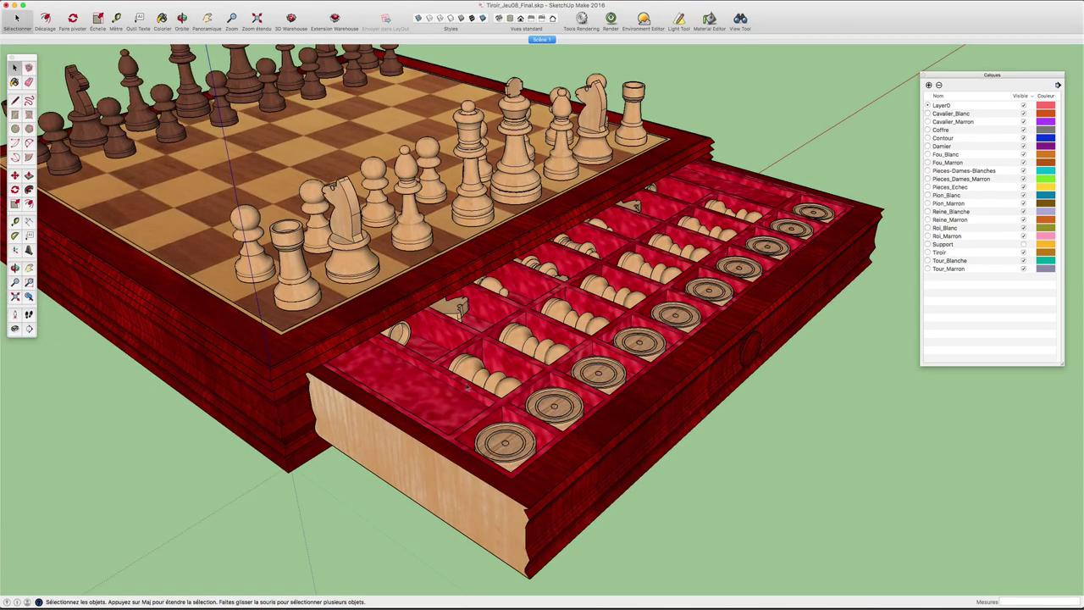
pyautogui.scroll(3, 470, 387)
pyautogui.scroll(3, 466, 373)
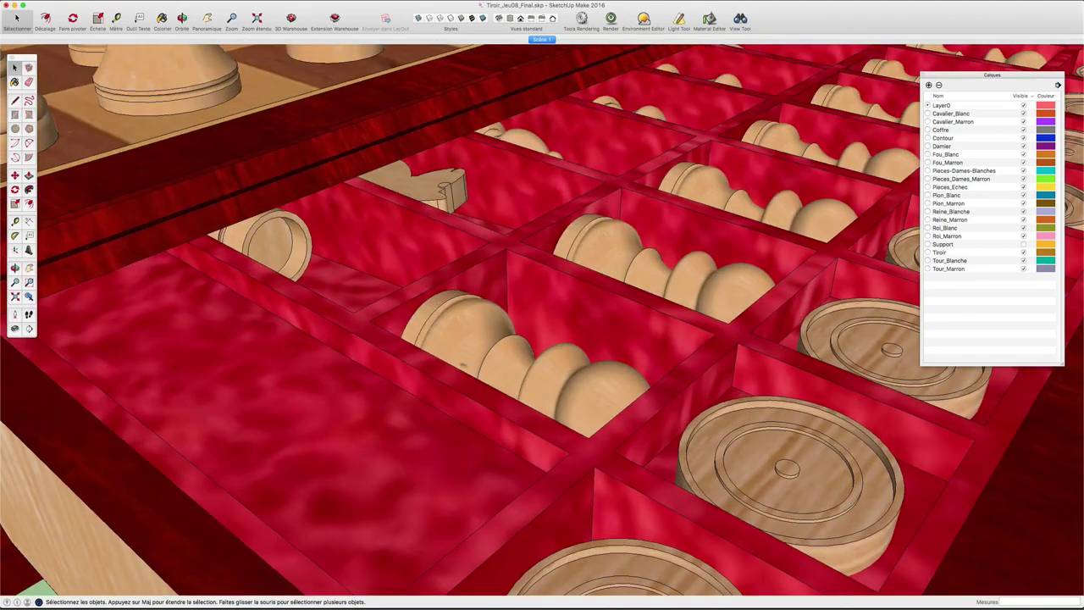
pyautogui.scroll(-2, 484, 387)
pyautogui.scroll(-3, 488, 381)
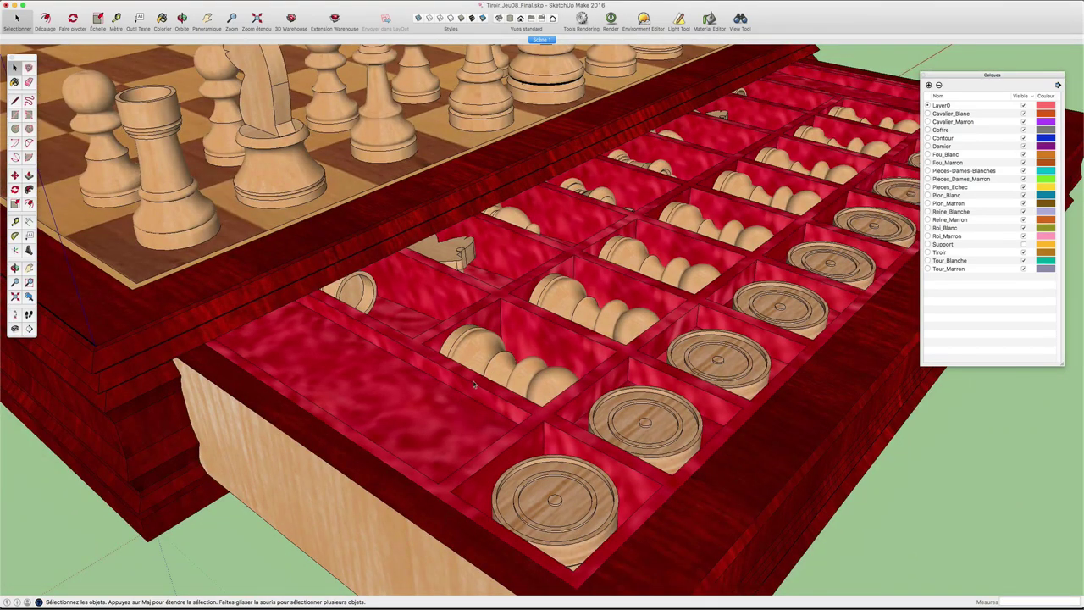
pyautogui.moveTo(474, 385)
pyautogui.mouseDown(button='middle')
pyautogui.moveTo(534, 362)
pyautogui.moveTo(558, 283)
pyautogui.mouseUp(button='middle')
pyautogui.scroll(-3, 534, 363)
pyautogui.scroll(4, 558, 283)
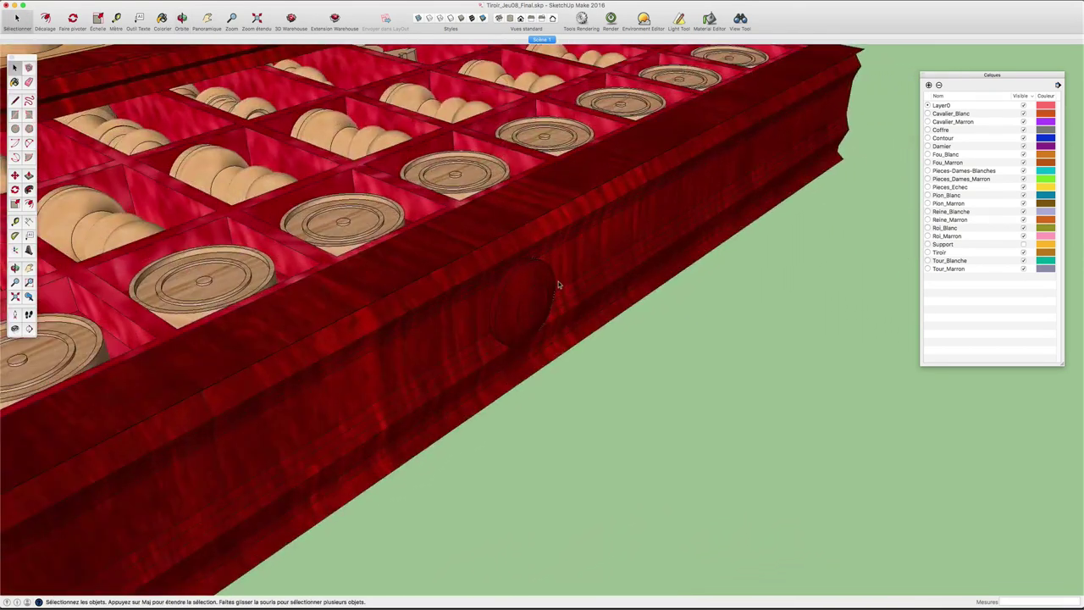
pyautogui.scroll(3, 558, 282)
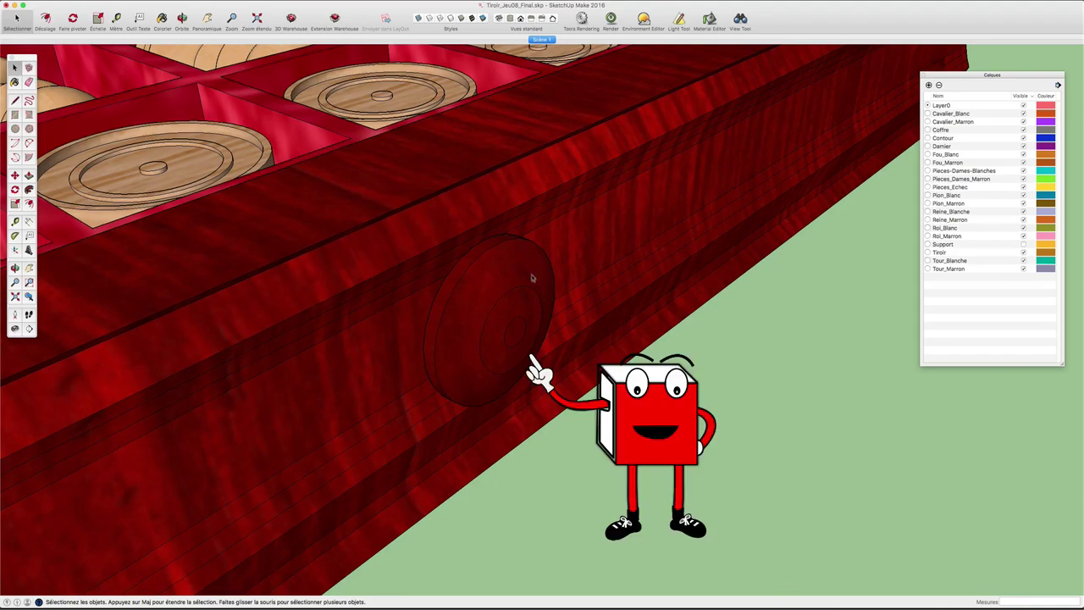
pyautogui.scroll(-2, 537, 307)
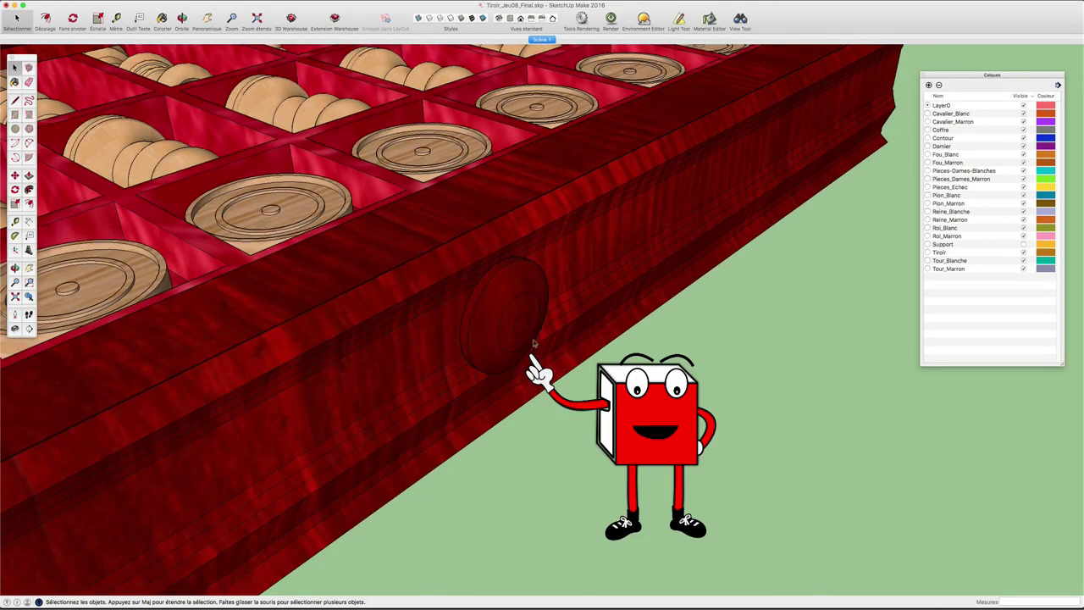
pyautogui.moveTo(488, 315); pyautogui.dragTo(515, 322, button='middle')
# Step: Select the drawer group and show hidden geometry inside the knob
pyautogui.click(517, 320)
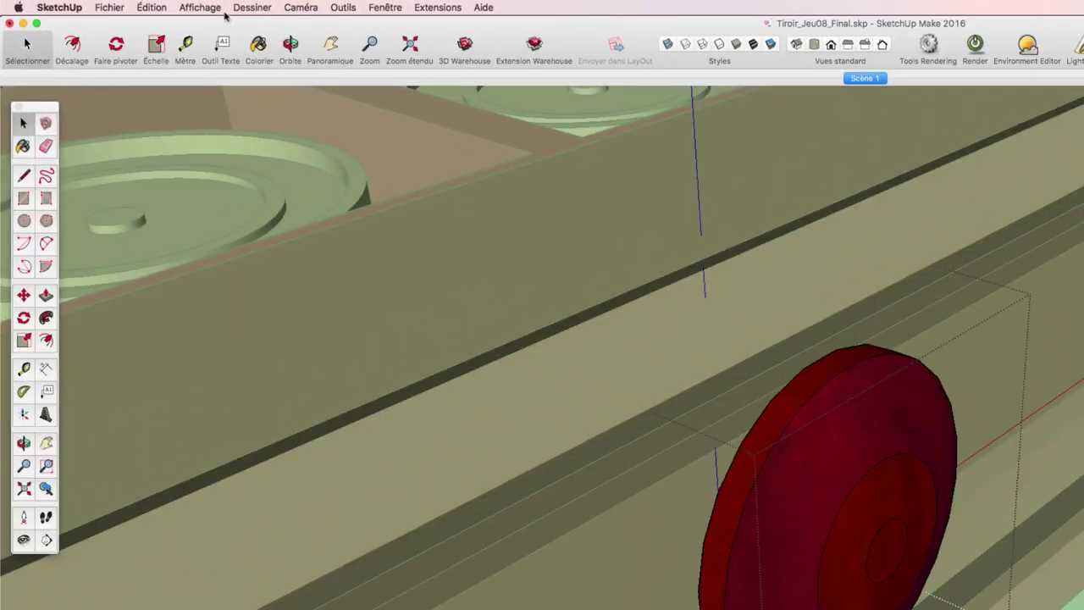
pyautogui.click(207, 7)
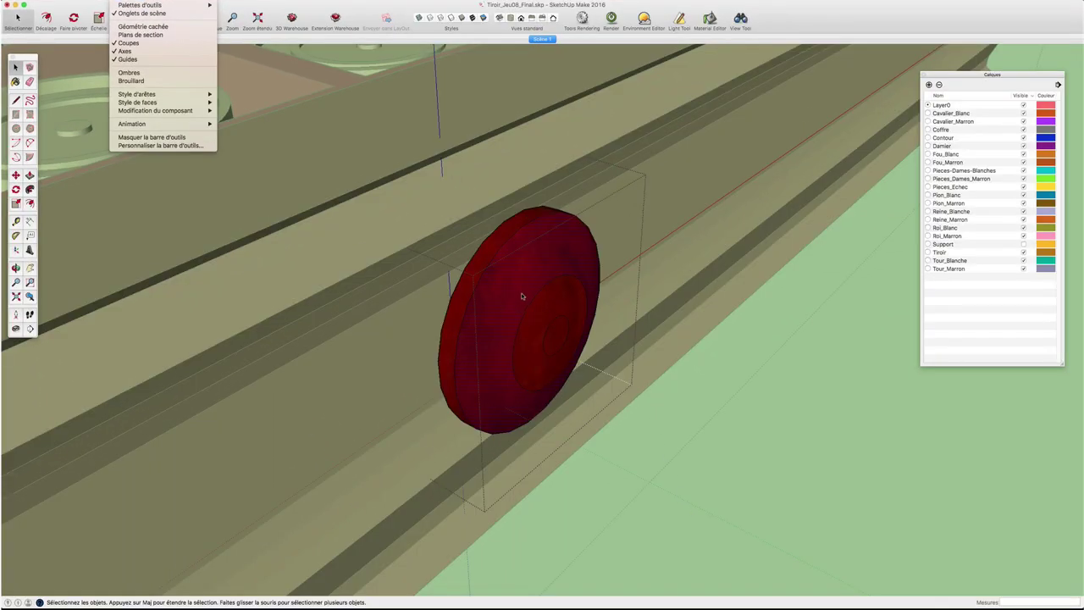
pyautogui.click(521, 295)
pyautogui.click(131, 11)
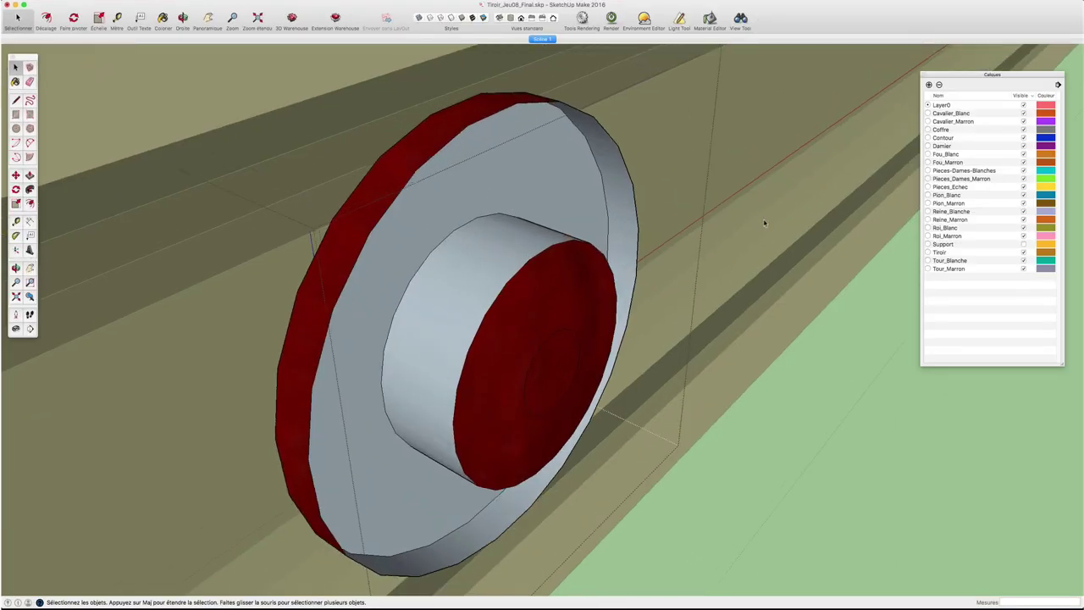
# Step: Trial-paint the knob's face, rim and hub black, then undo the black coat
pyautogui.press('b')
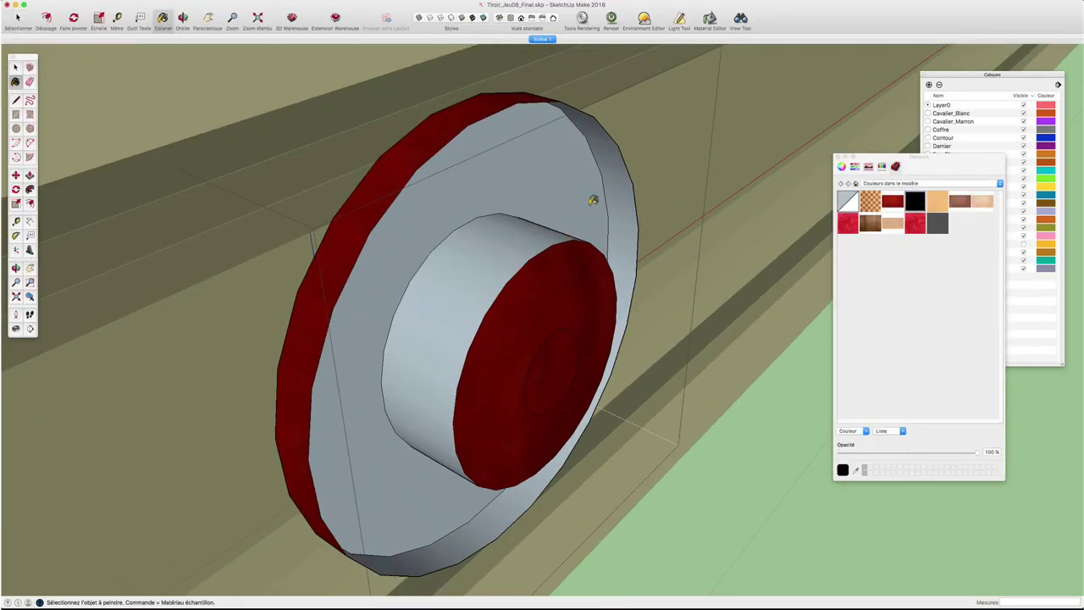
pyautogui.click(593, 200)
pyautogui.click(616, 182)
pyautogui.click(511, 253)
pyautogui.scroll(-3, 509, 236)
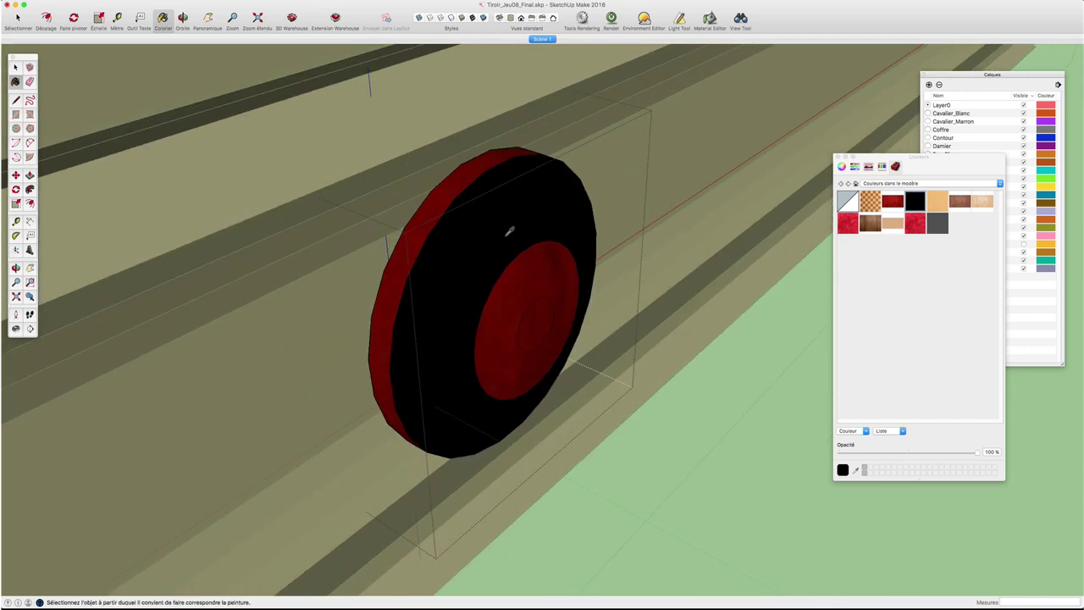
pyautogui.hotkey('ctrl', 'z')
pyautogui.scroll(-2, 533, 247)
pyautogui.press('space')
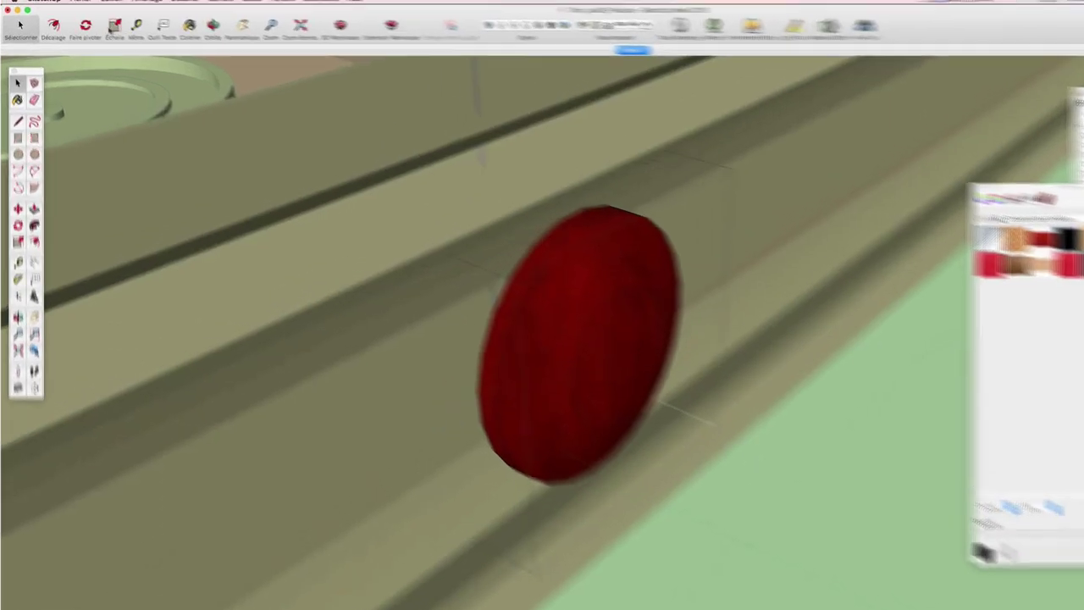
pyautogui.click(152, 7)
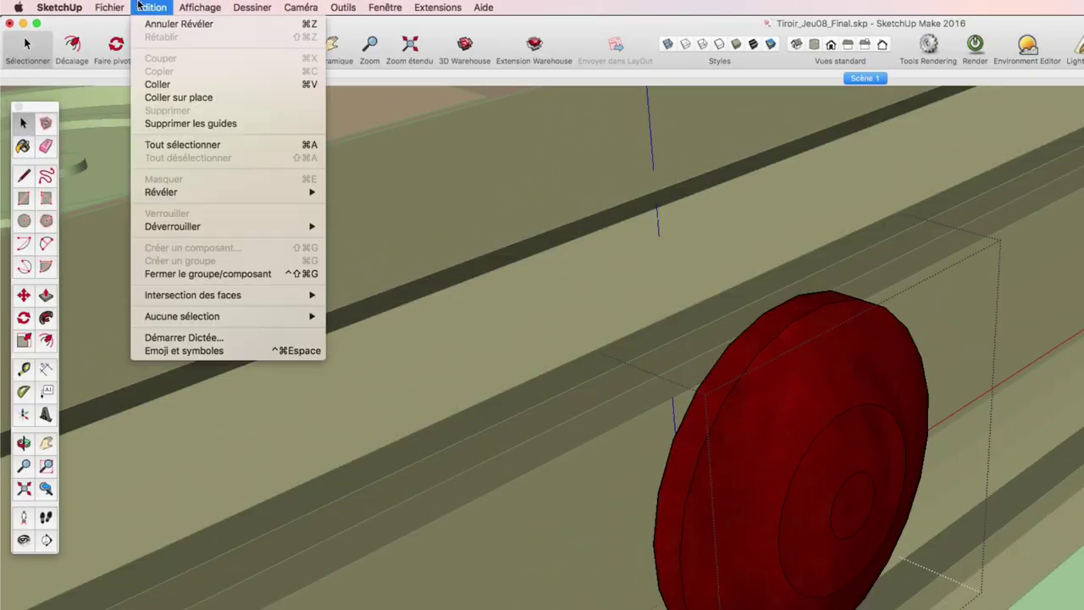
pyautogui.moveTo(161, 192)
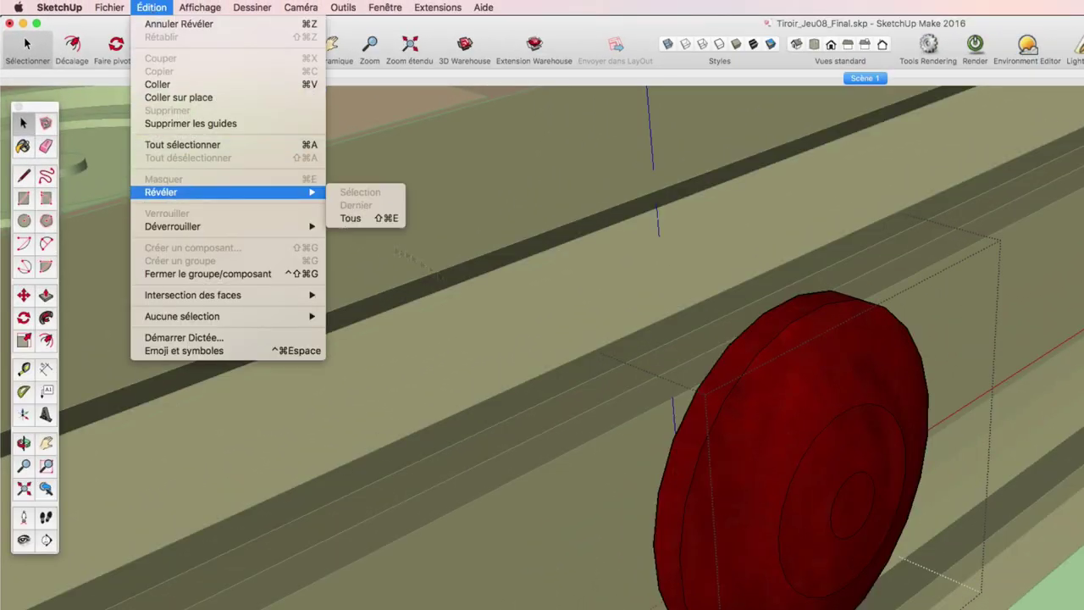
# Step: Unhide all hidden geometry and walk the camera toward the drawer front
pyautogui.click(350, 218)
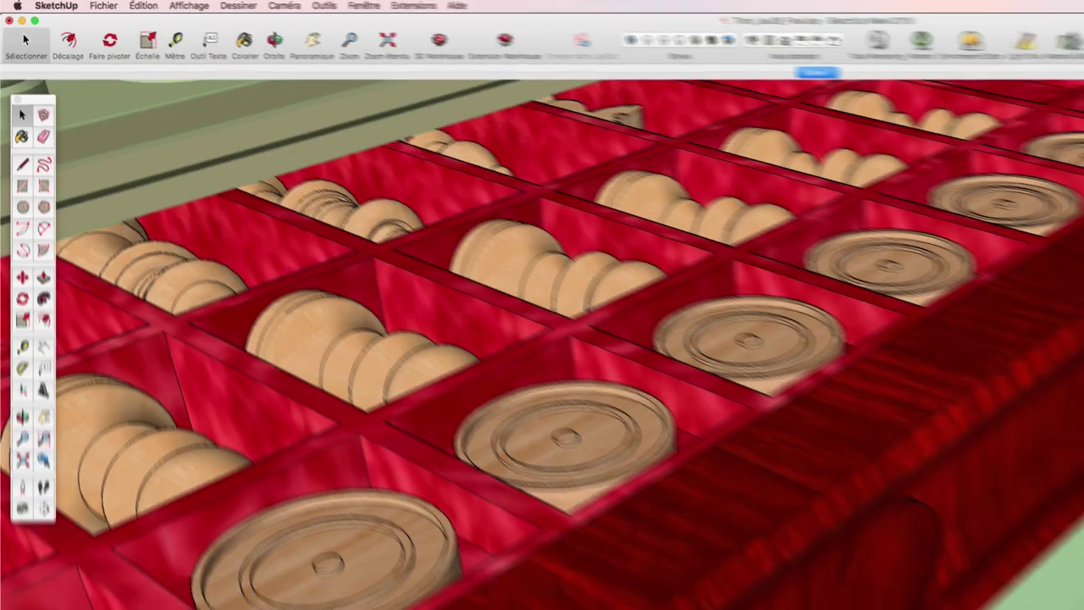
pyautogui.scroll(5, 648, 375)
pyautogui.scroll(4, 605, 338)
pyautogui.press('w')
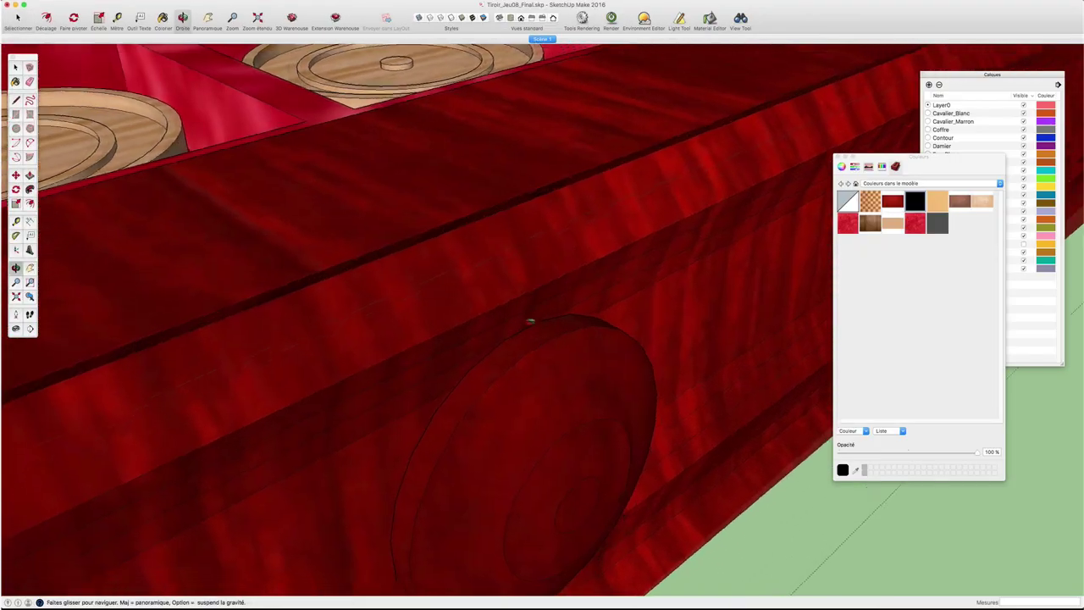
pyautogui.moveTo(530, 317)
pyautogui.mouseDown()
pyautogui.moveTo(487, 325)
pyautogui.moveTo(571, 351)
pyautogui.mouseUp()
pyautogui.press('space')
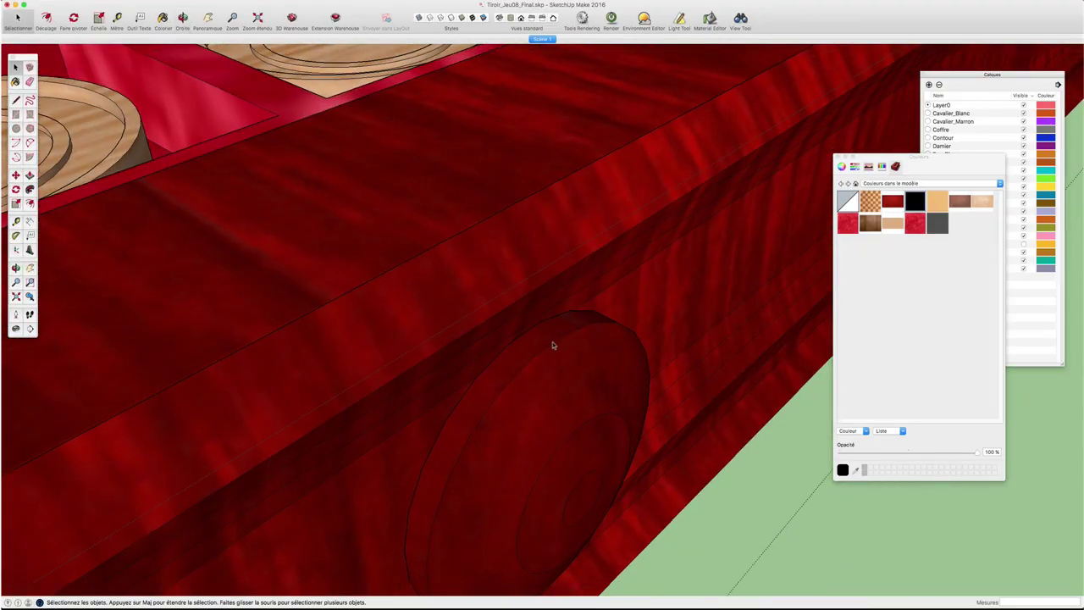
# Step: Orbit low and high around the drawer and tray to inspect the knob
pyautogui.scroll(-3, 590, 327)
pyautogui.moveTo(590, 328)
pyautogui.mouseDown(button='middle')
pyautogui.moveTo(500, 330)
pyautogui.moveTo(604, 358)
pyautogui.mouseUp(button='middle')
pyautogui.moveTo(513, 350)
pyautogui.mouseDown(button='middle')
pyautogui.moveTo(548, 357)
pyautogui.moveTo(574, 327)
pyautogui.moveTo(602, 322)
pyautogui.moveTo(568, 343)
pyautogui.moveTo(598, 308)
pyautogui.moveTo(518, 319)
pyautogui.mouseUp(button='middle')
pyautogui.scroll(-2, 617, 322)
pyautogui.scroll(3, 578, 296)
pyautogui.scroll(2, 578, 296)
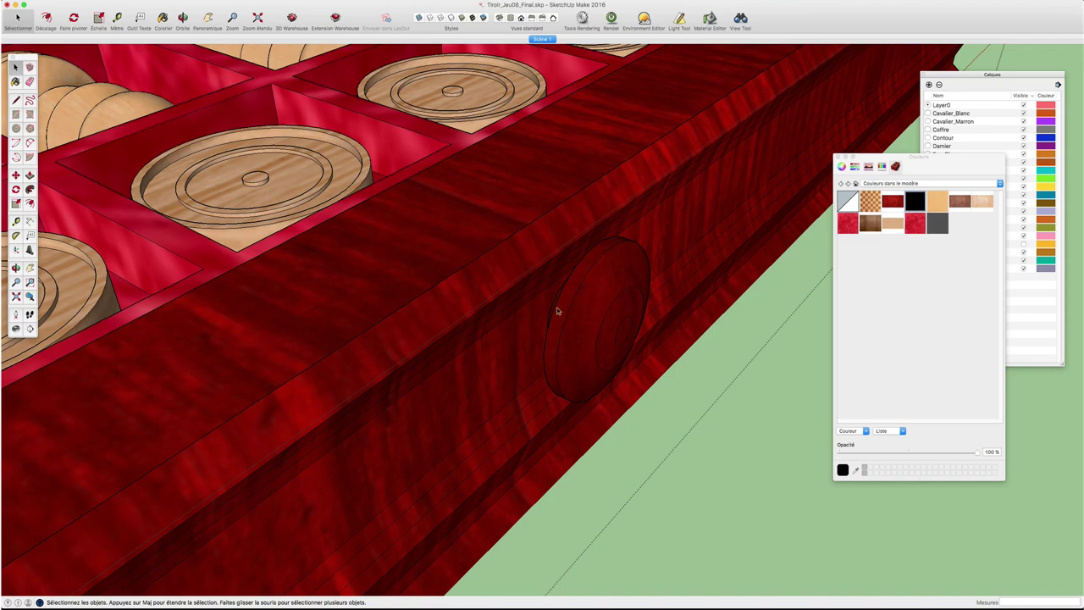
pyautogui.scroll(-3, 557, 306)
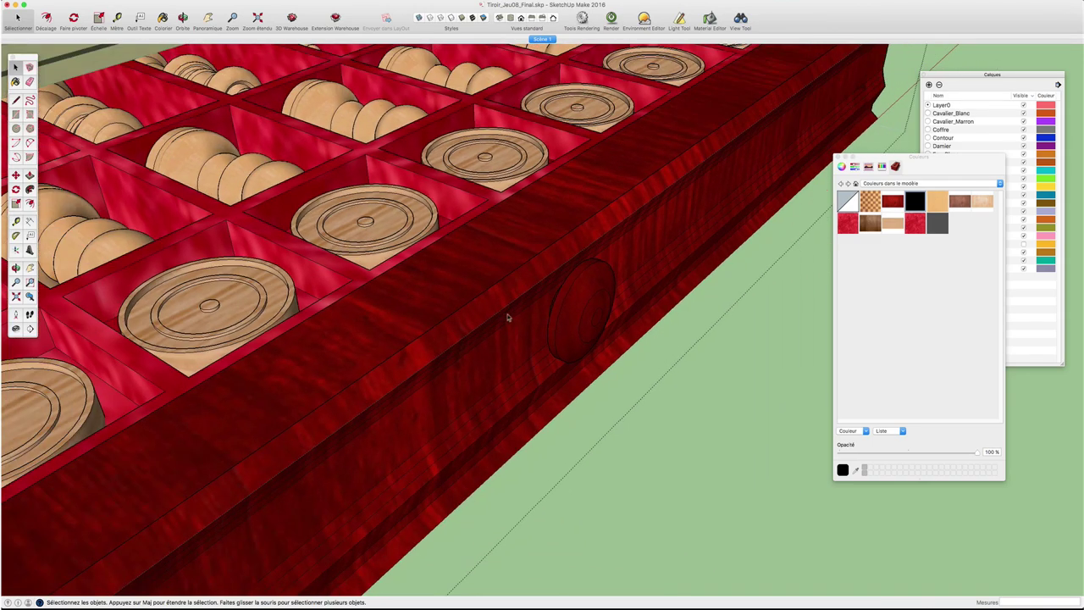
pyautogui.moveTo(507, 317)
pyautogui.mouseDown(button='middle')
pyautogui.moveTo(537, 296)
pyautogui.moveTo(593, 283)
pyautogui.moveTo(642, 296)
pyautogui.moveTo(689, 291)
pyautogui.mouseUp(button='middle')
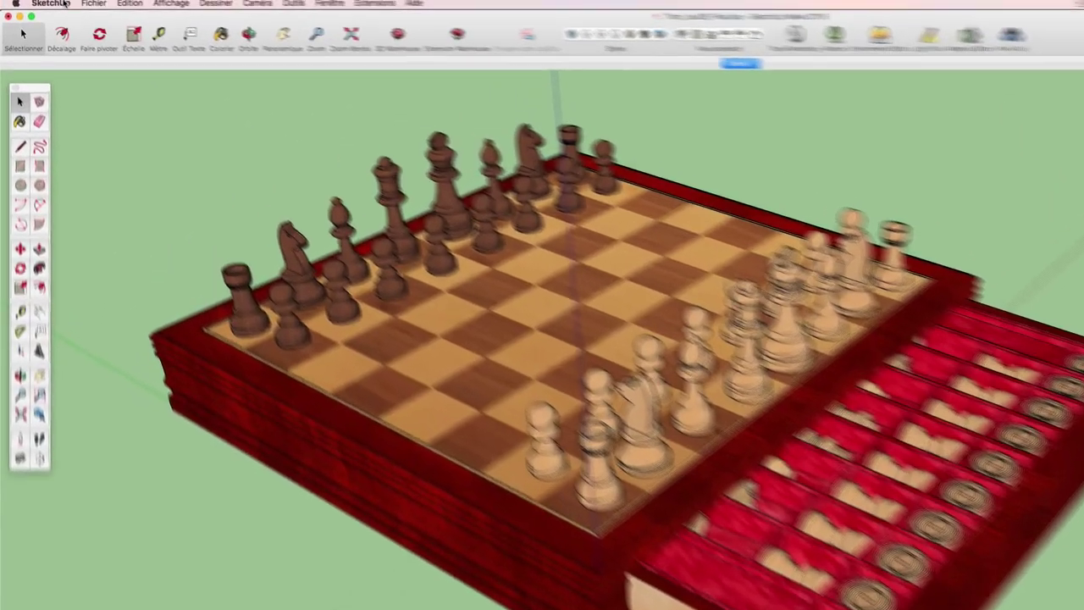
# Step: Open Preferences, check GIMP as the image editor under Applications, then return to Drawing
pyautogui.click(64, 4)
pyautogui.click(73, 48)
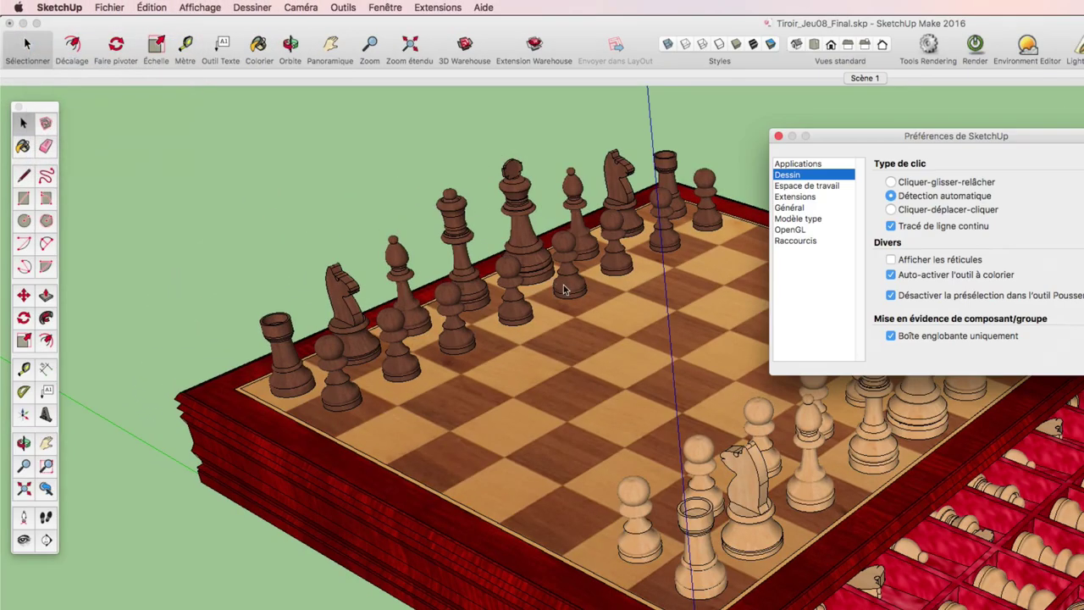
pyautogui.moveTo(837, 136); pyautogui.dragTo(406, 145)
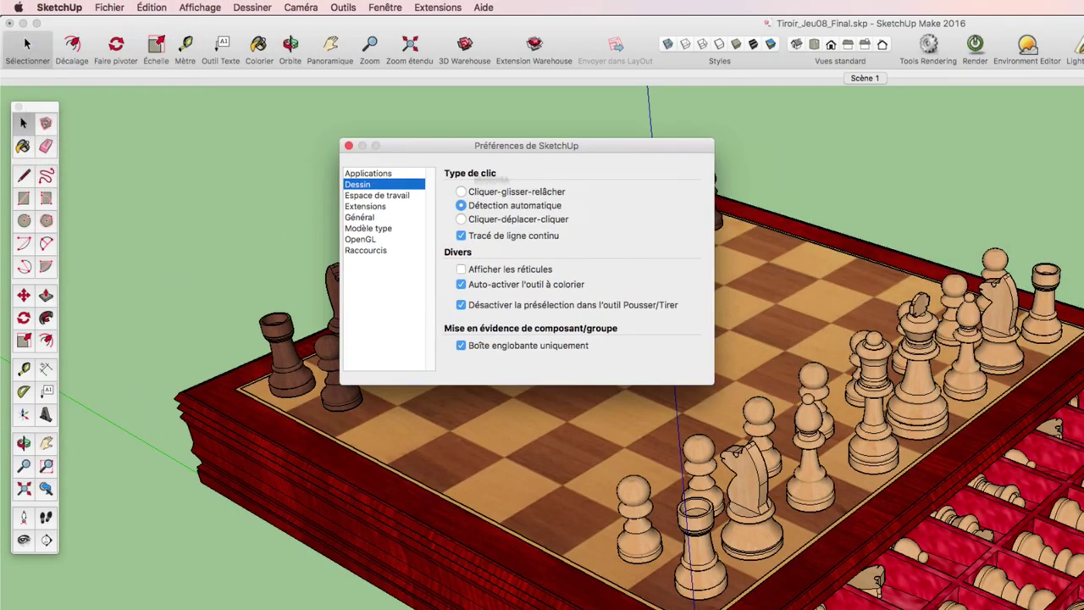
pyautogui.click(371, 173)
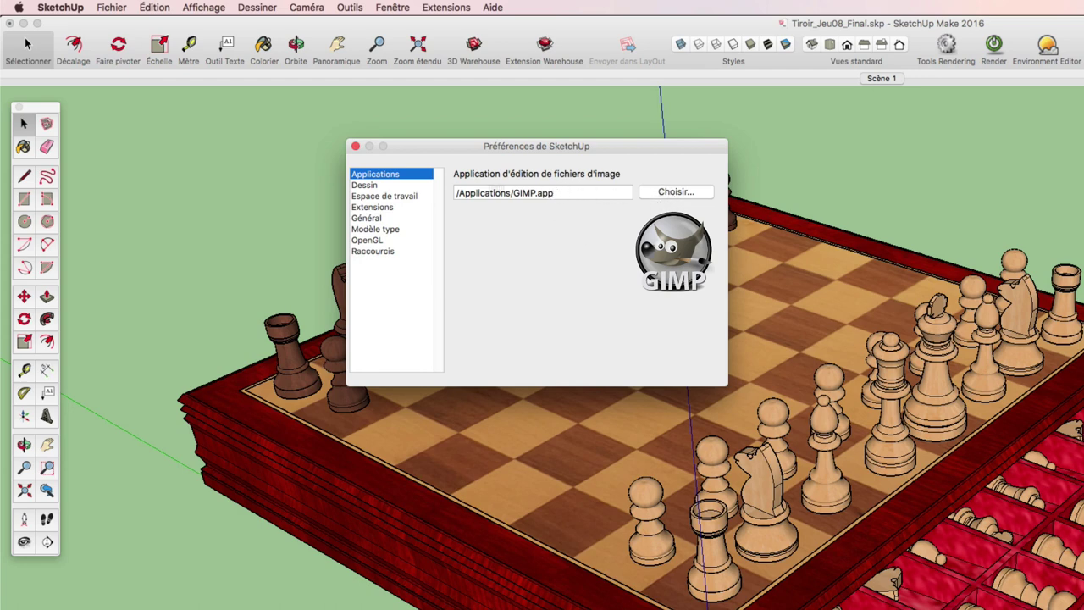
pyautogui.click(377, 185)
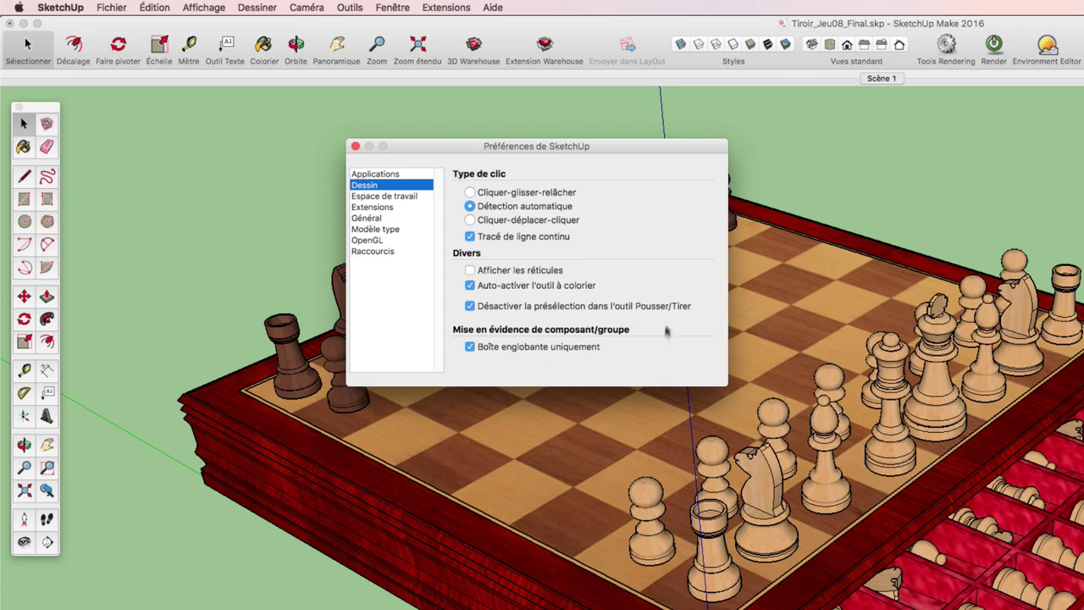
pyautogui.scroll(-5, 762, 423)
pyautogui.moveTo(762, 423); pyautogui.dragTo(593, 381, button='middle')
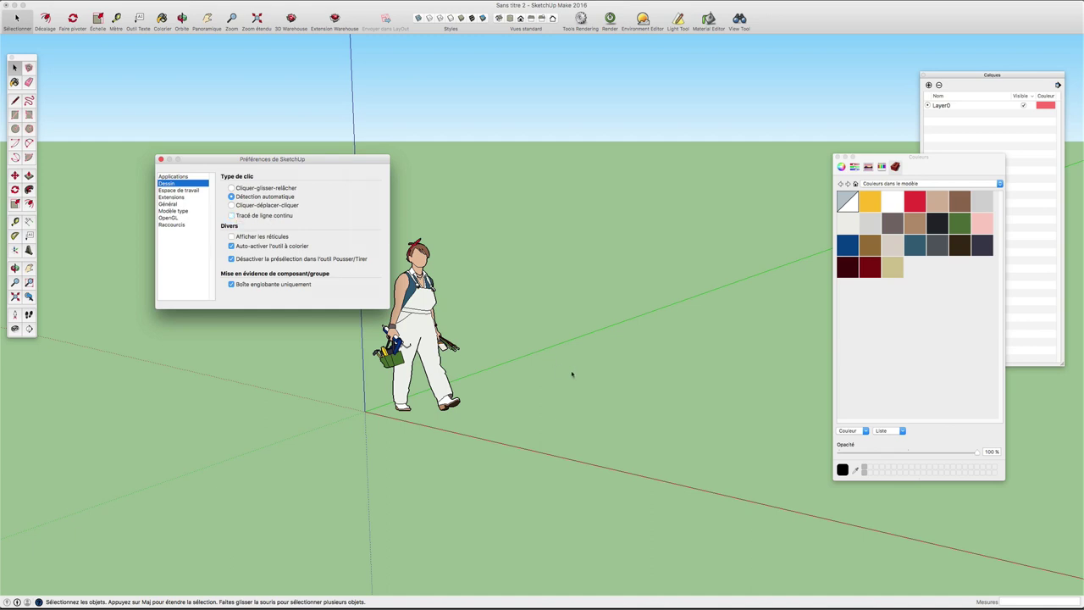
# Step: Close Preferences and draw a short test line on the ground
pyautogui.press('super+w')
pyautogui.press('l')
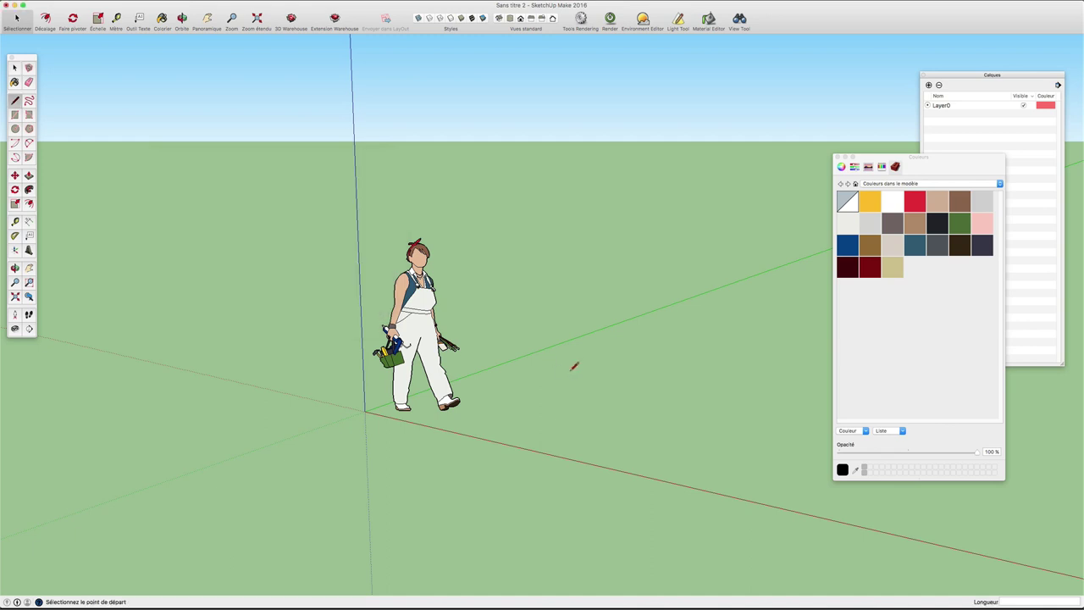
pyautogui.moveTo(571, 370); pyautogui.dragTo(650, 386)
pyautogui.press('space')
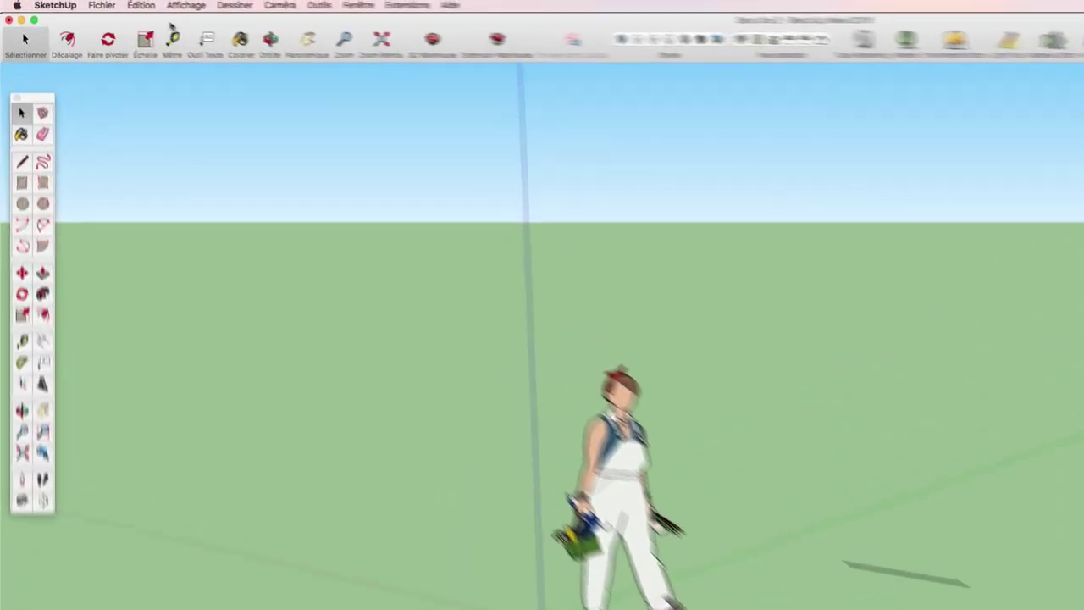
# Step: Set the drawing click style to Cliquer-glisser-relâcher in Preferences
pyautogui.click(108, 8)
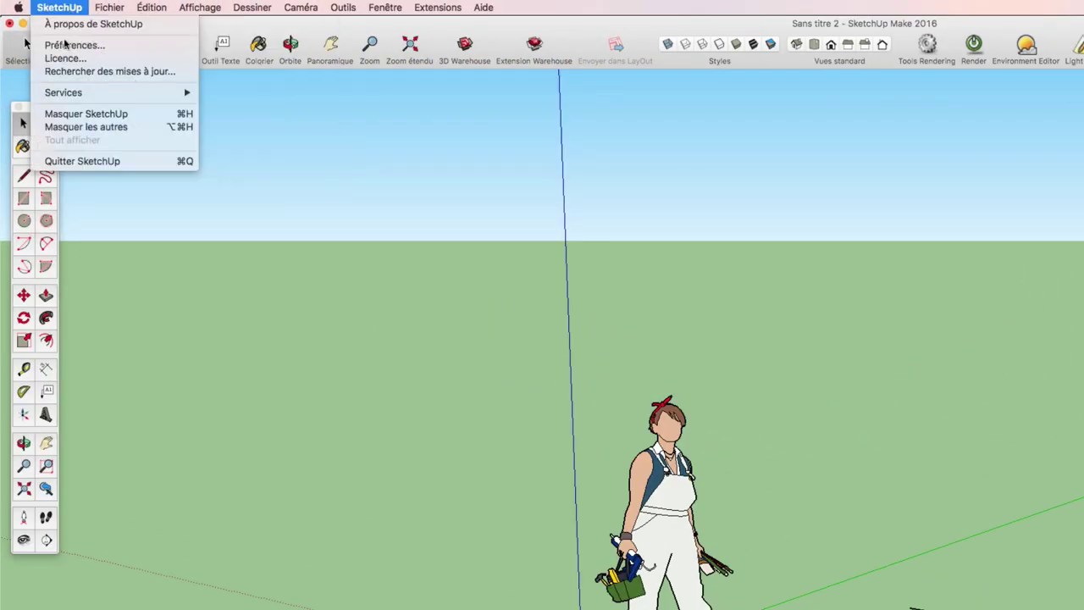
pyautogui.click(438, 224)
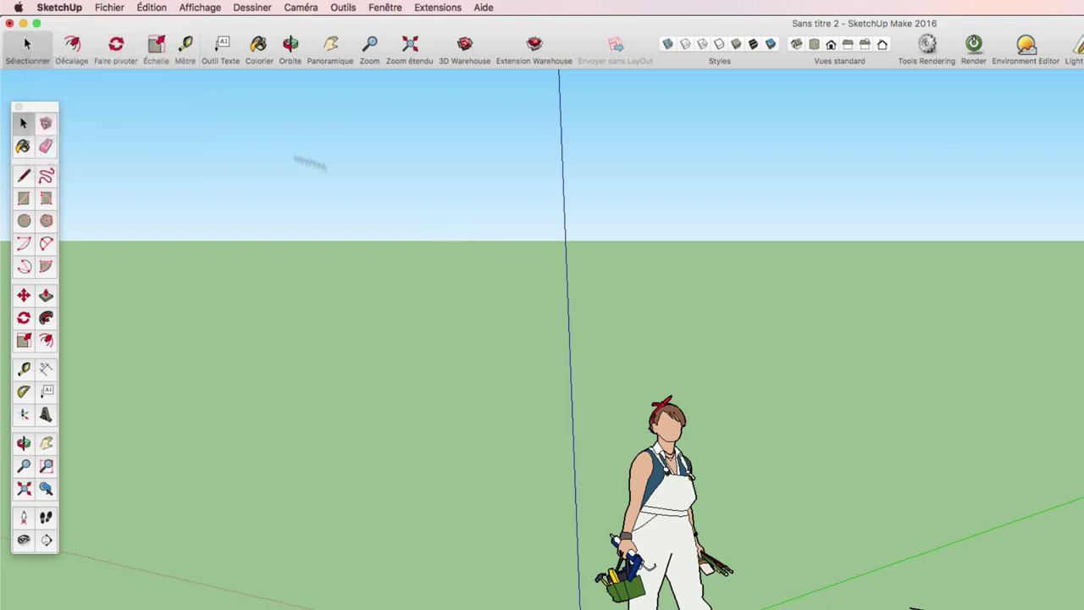
pyautogui.click(64, 8)
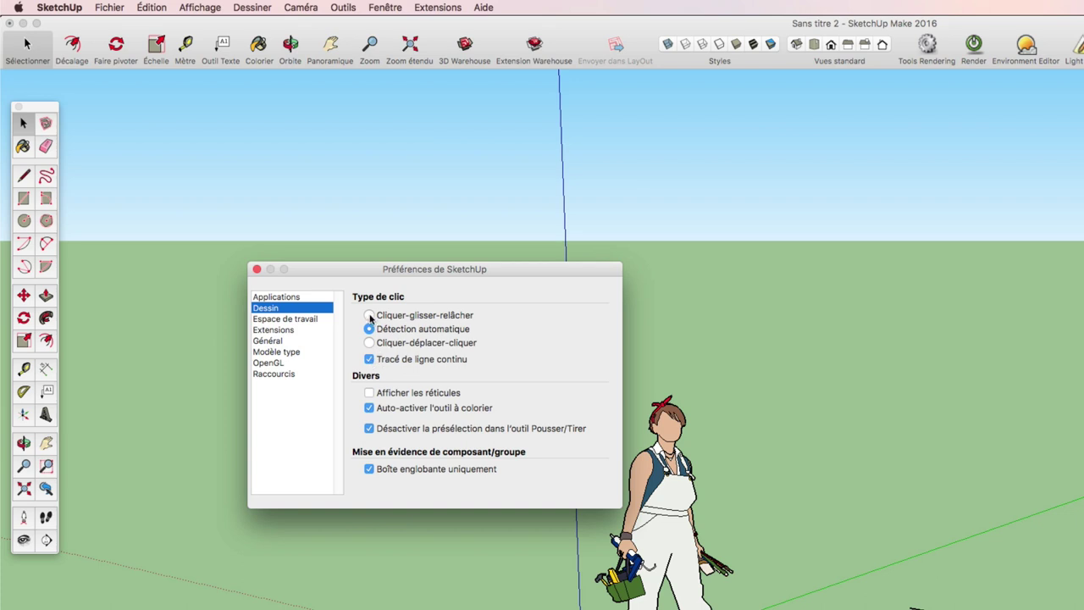
pyautogui.click(369, 317)
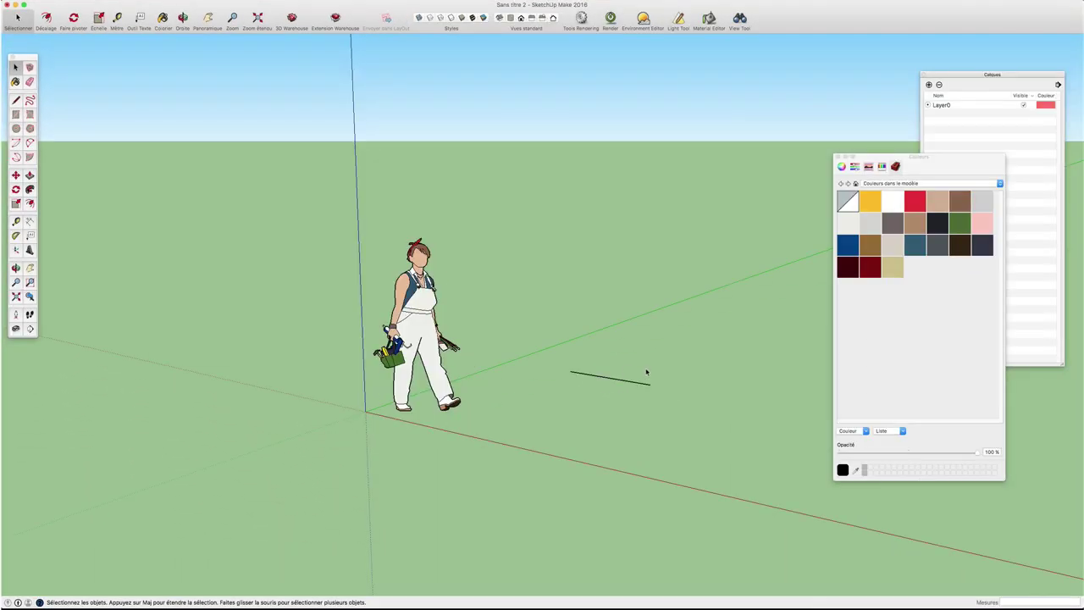
# Step: Draw two connected line edges on the ground forming an L-shaped angle
pyautogui.press('l')
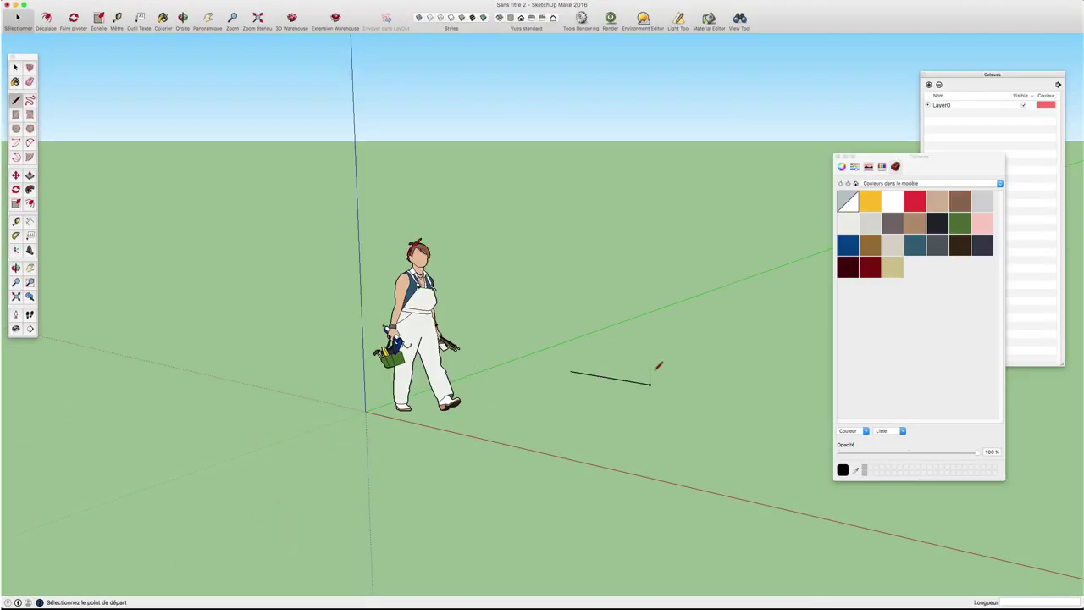
pyautogui.click(651, 384)
pyautogui.doubleClick(714, 349)
pyautogui.click(714, 351)
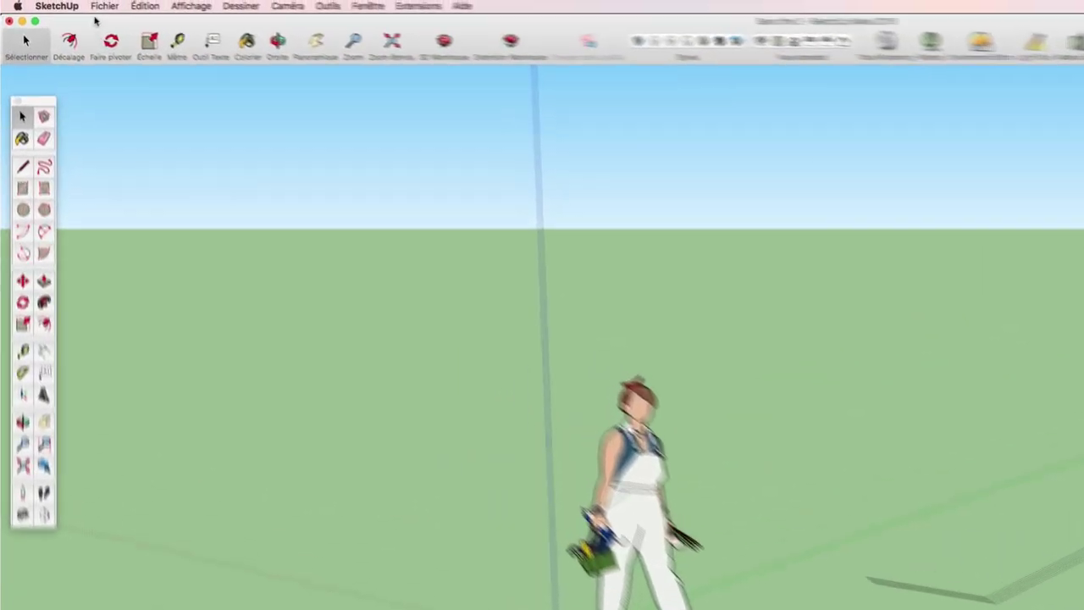
pyautogui.click(66, 0)
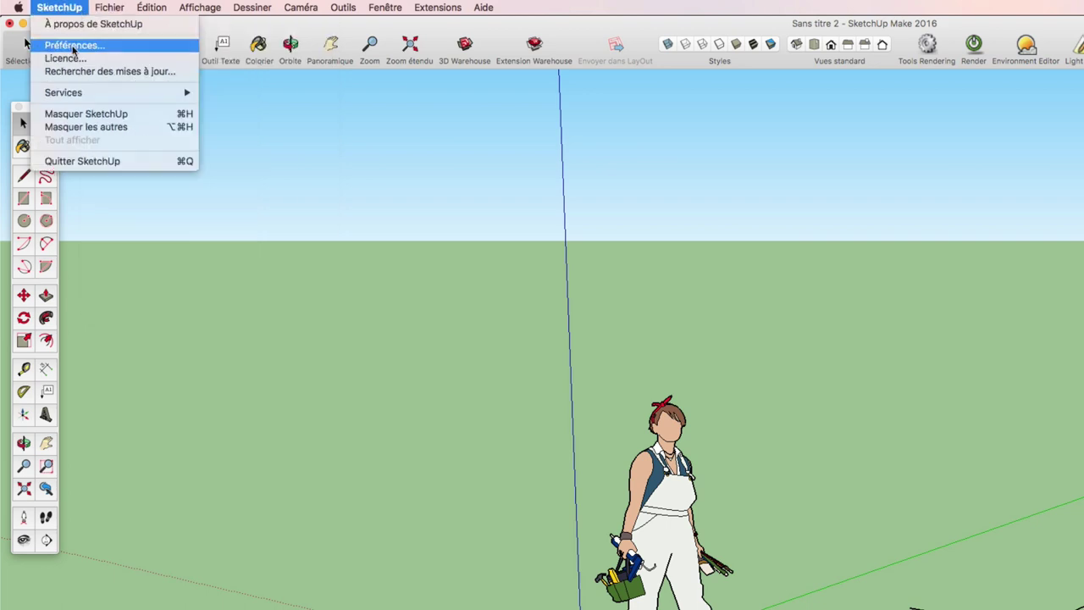
# Step: Set the click style back to Détection automatique and test the Line tool
pyautogui.click(75, 44)
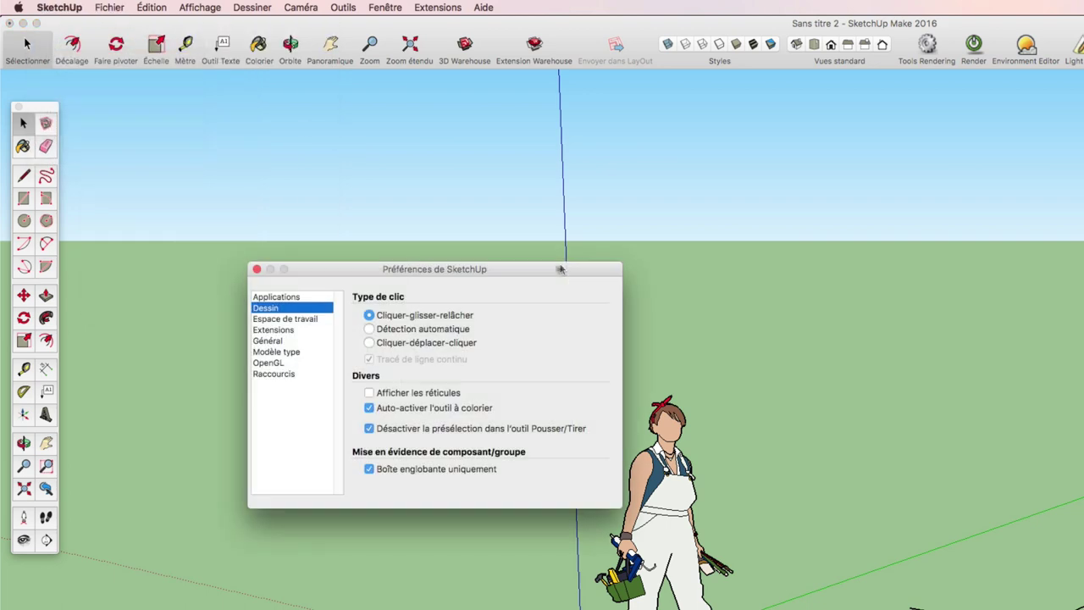
pyautogui.click(369, 329)
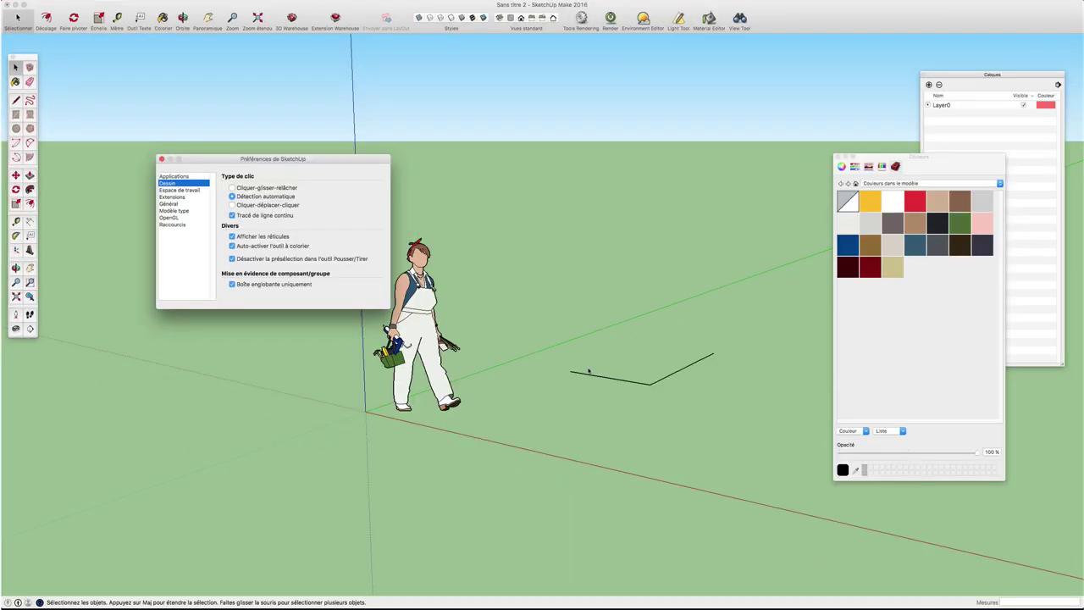
pyautogui.press('super+w')
pyautogui.press('l')
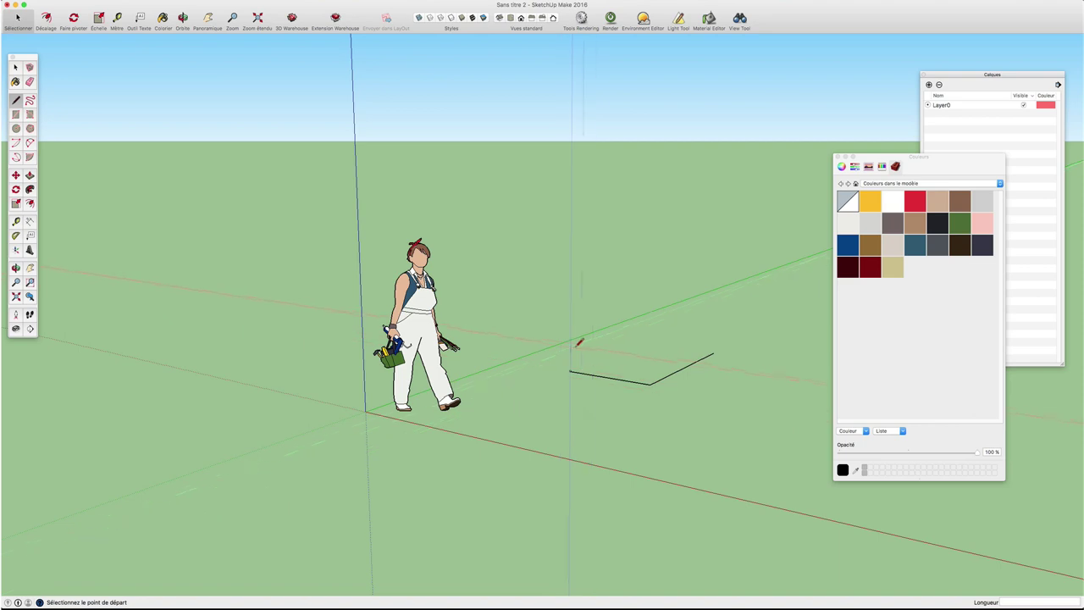
pyautogui.press('space')
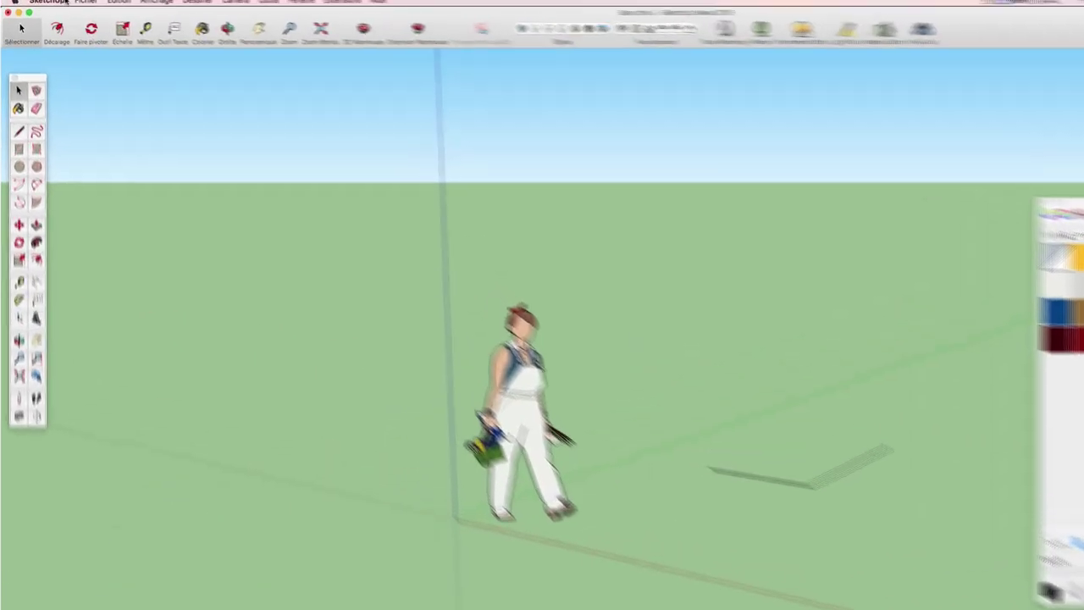
# Step: Turn off Afficher les réticules and paint-tool auto-activation, then try the Paint Bucket
pyautogui.click(38, 0)
pyautogui.click(72, 45)
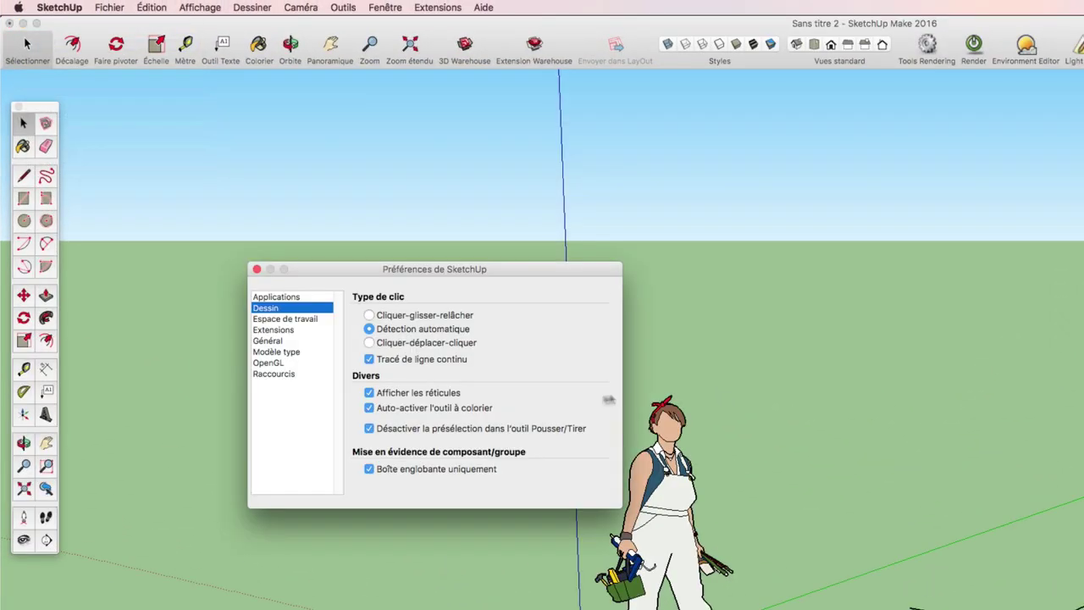
pyautogui.click(370, 393)
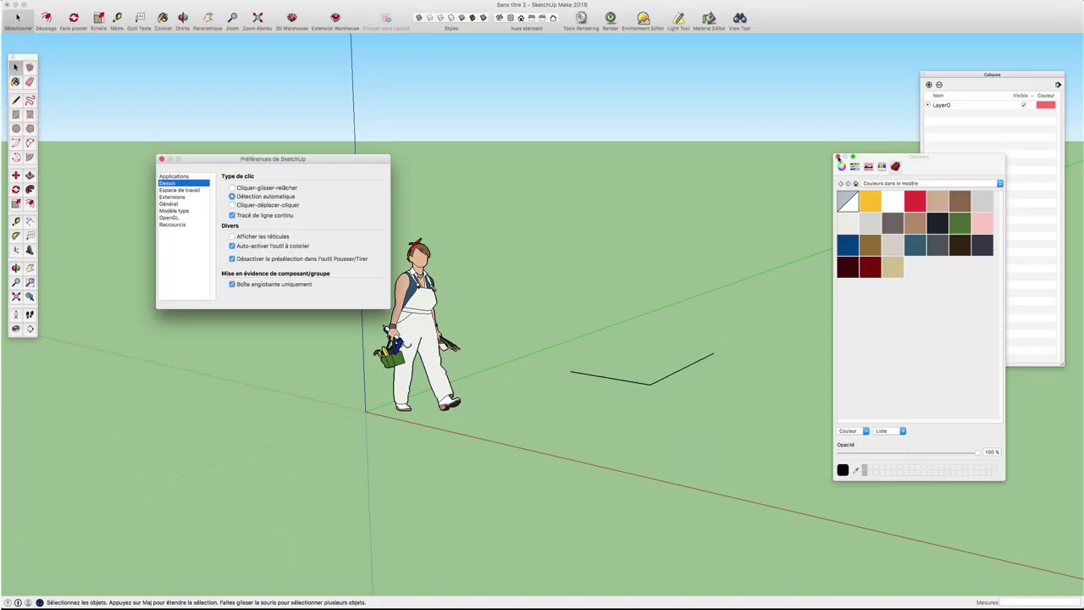
pyautogui.click(837, 158)
pyautogui.click(232, 246)
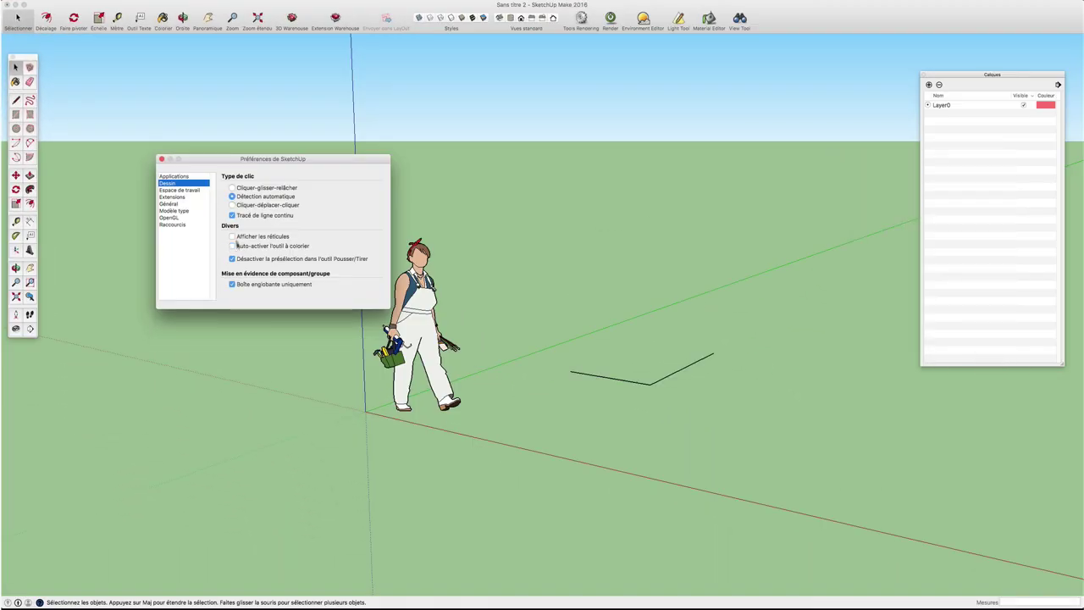
pyautogui.click(162, 160)
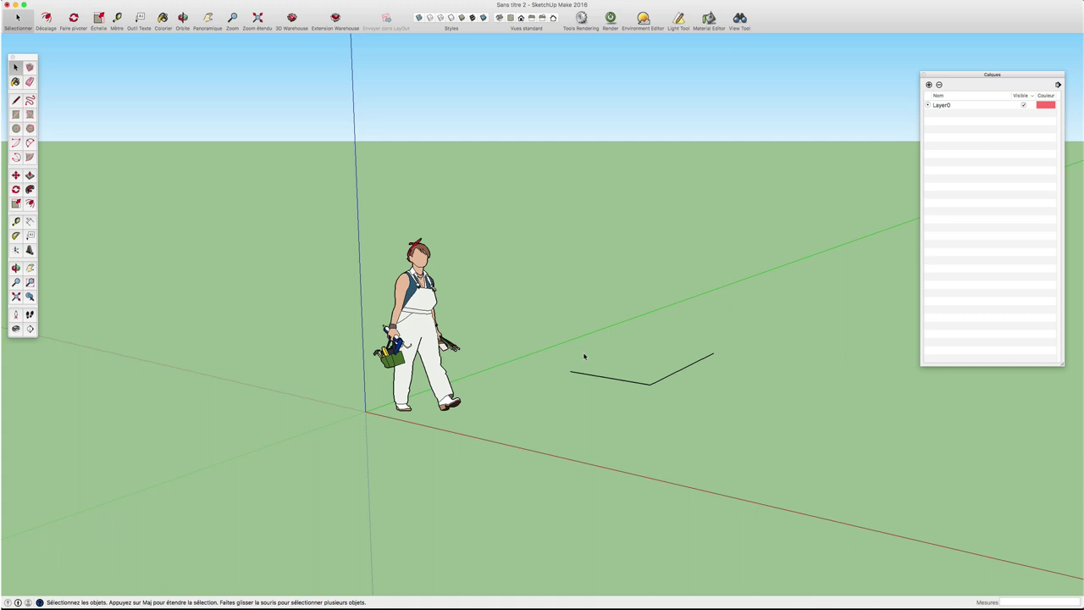
pyautogui.press('b')
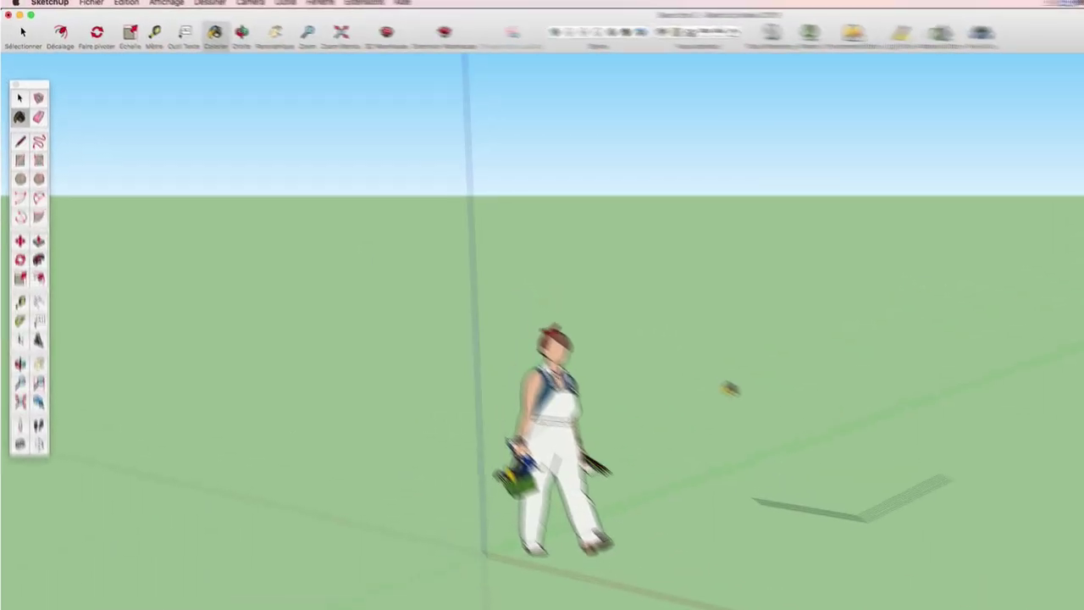
pyautogui.press('space')
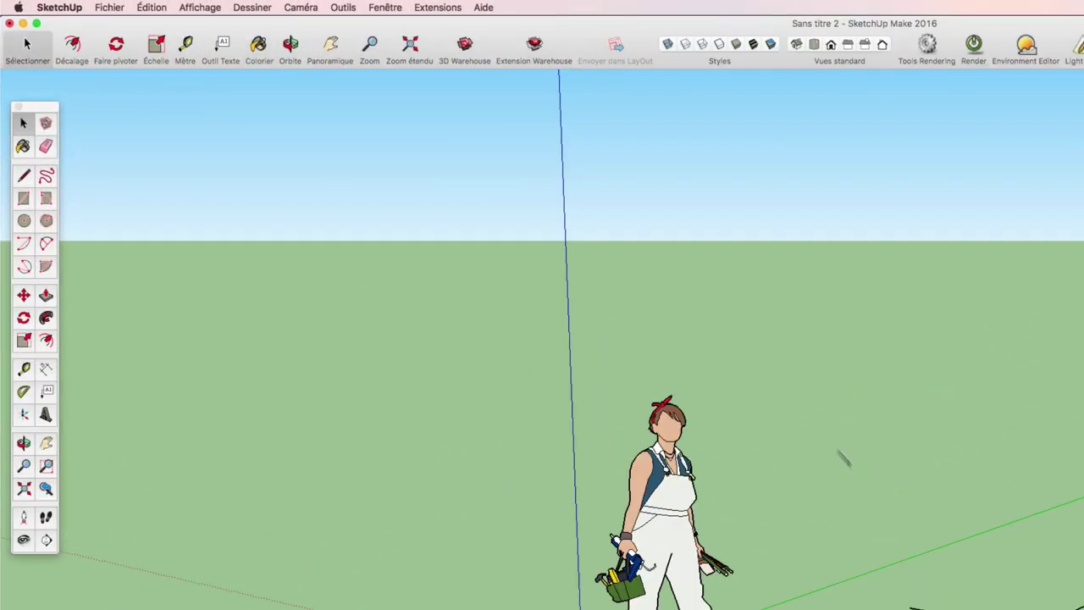
# Step: Turn 'Auto-activer l'outil à colorier' back on and close the Couleurs panel
pyautogui.click(69, 8)
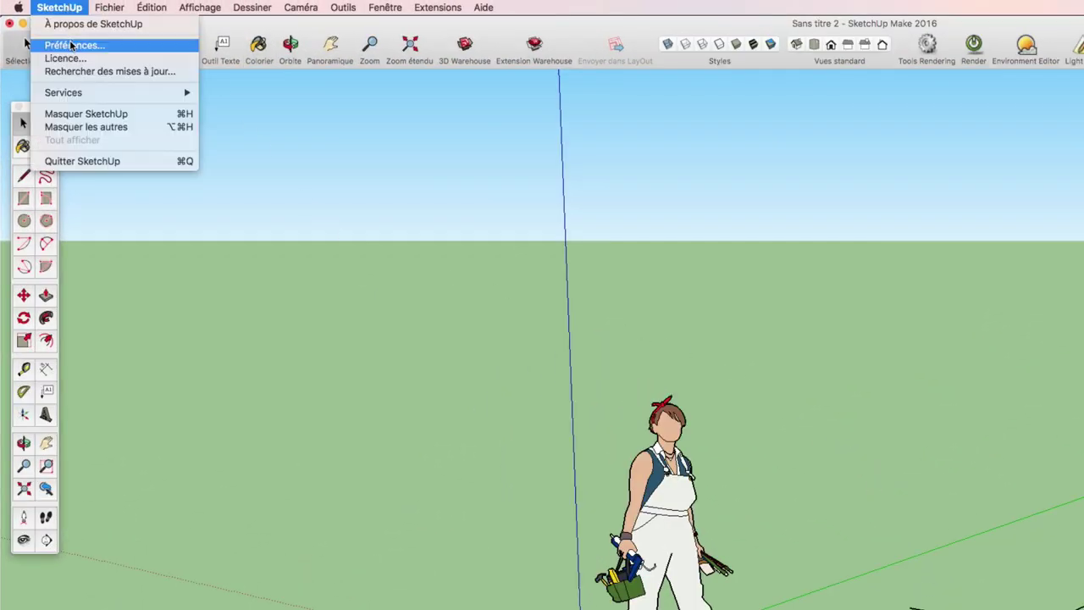
pyautogui.click(71, 45)
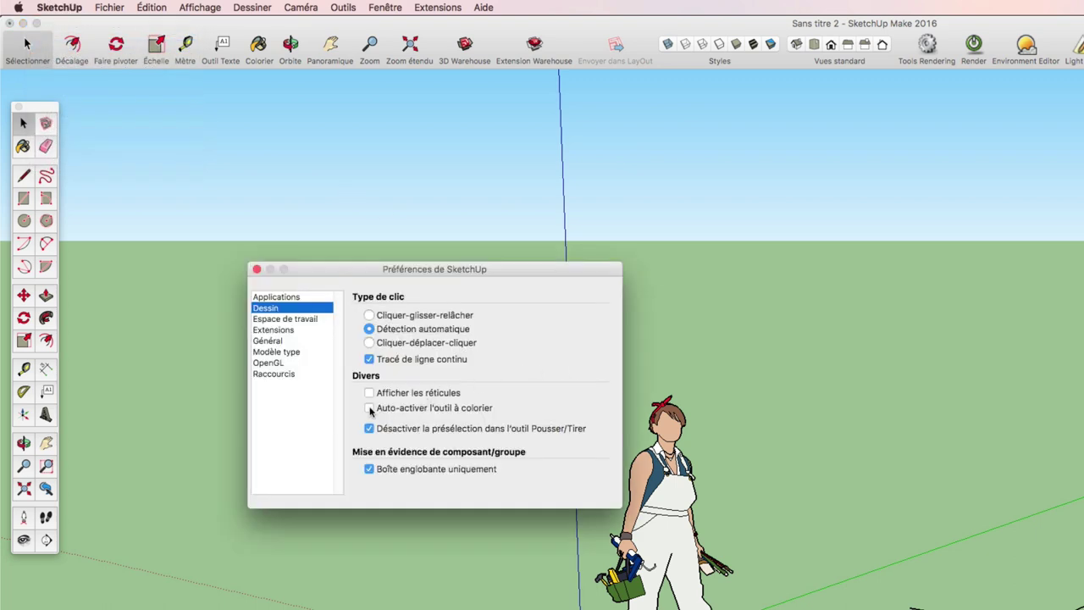
pyautogui.click(369, 408)
pyautogui.click(256, 269)
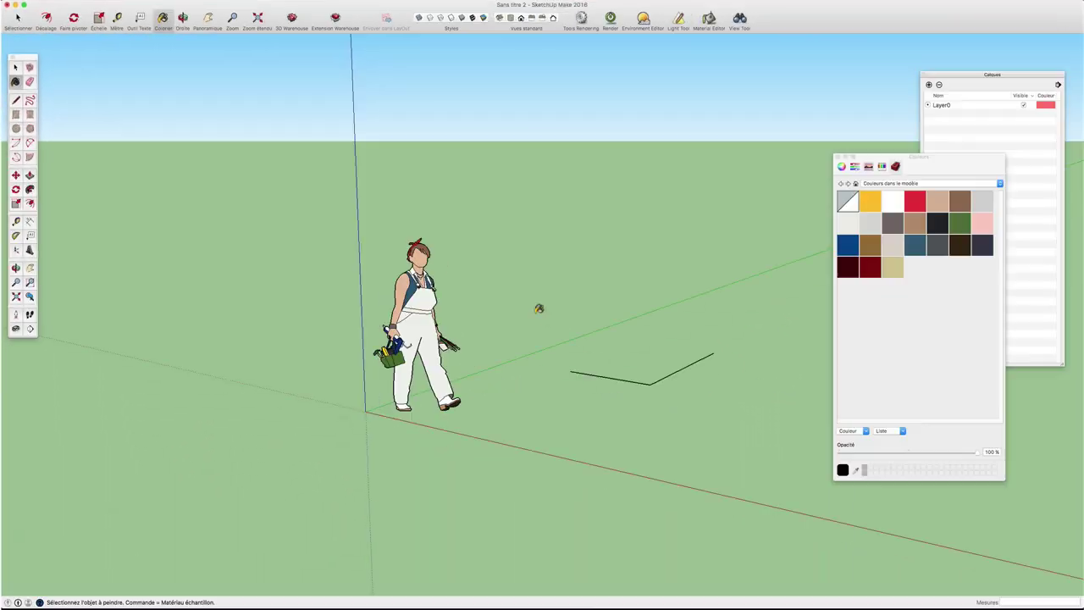
pyautogui.moveTo(938, 170); pyautogui.dragTo(862, 161)
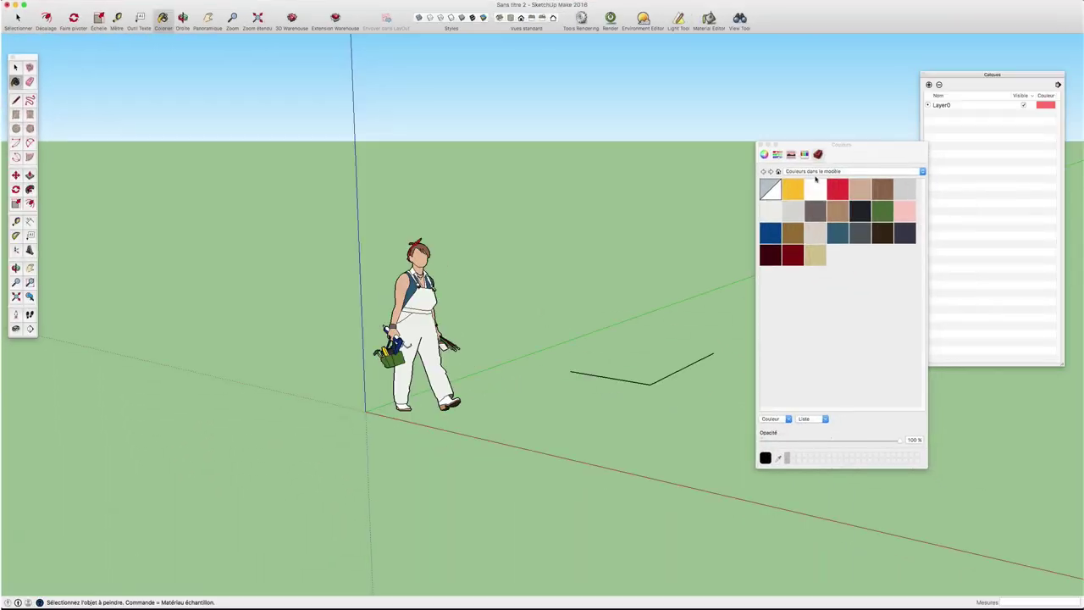
pyautogui.click(761, 145)
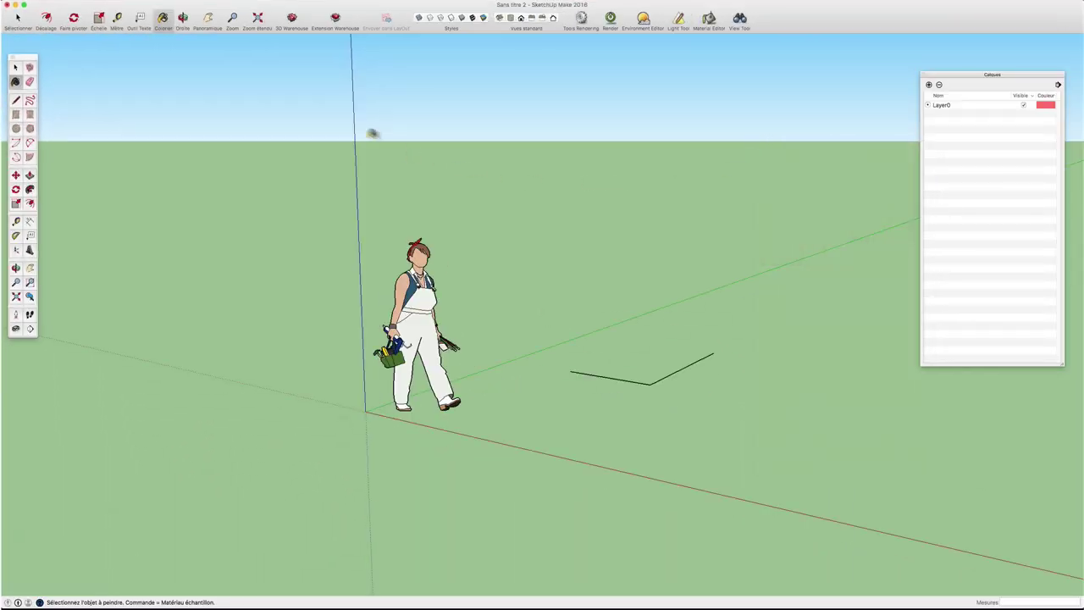
pyautogui.press('space')
pyautogui.click(34, 5)
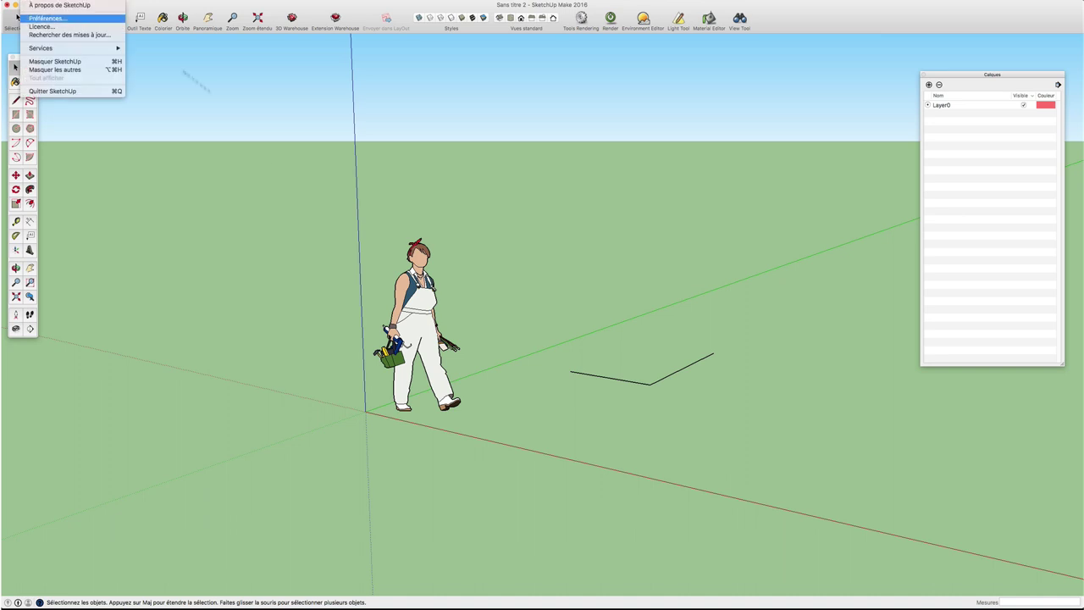
# Step: Uncheck 'Désactiver la présélection dans l'outil Pousser/Tirer' on the Dessin page and close Préférences
pyautogui.click(42, 20)
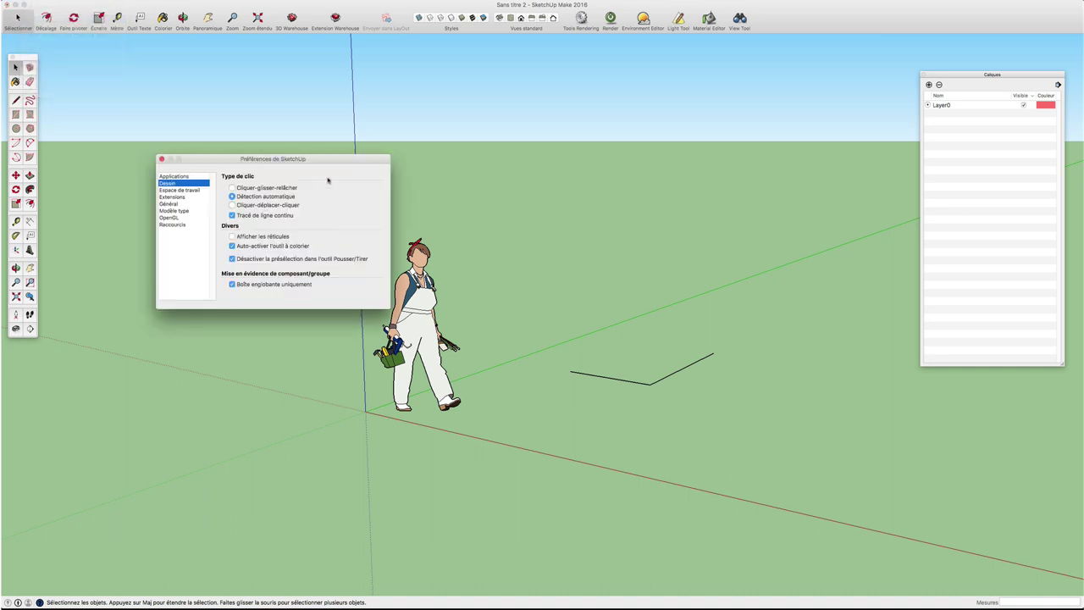
pyautogui.moveTo(264, 162); pyautogui.dragTo(244, 172)
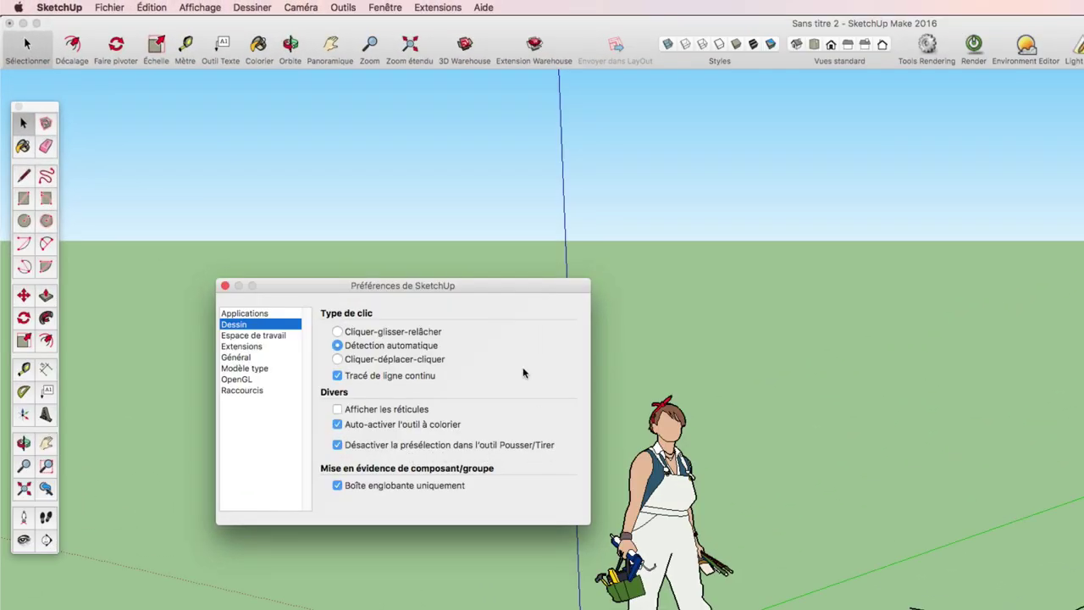
pyautogui.moveTo(514, 299); pyautogui.dragTo(485, 268)
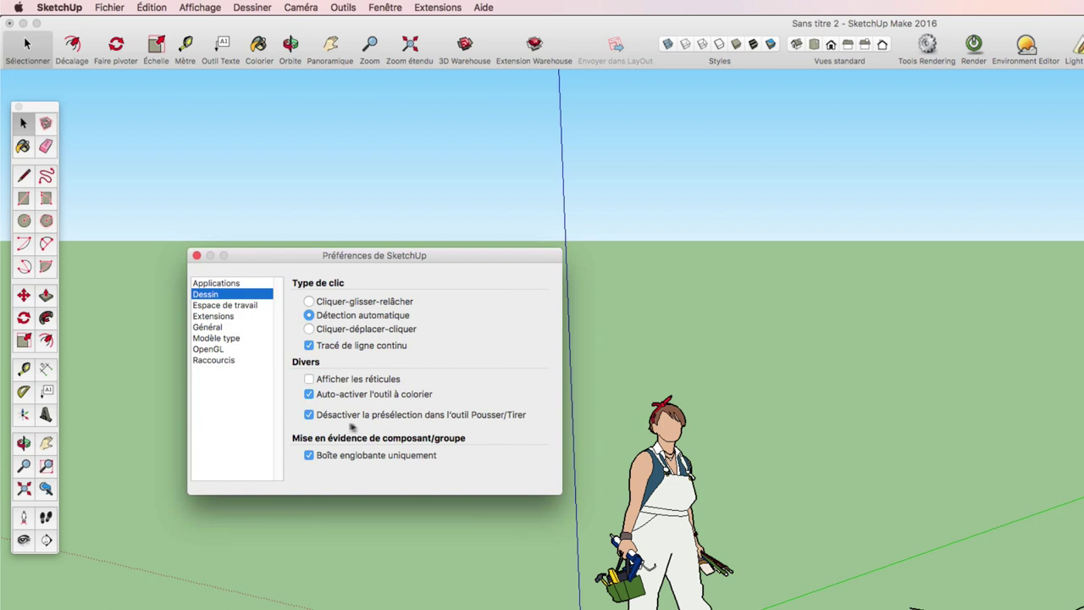
pyautogui.click(309, 415)
pyautogui.click(197, 255)
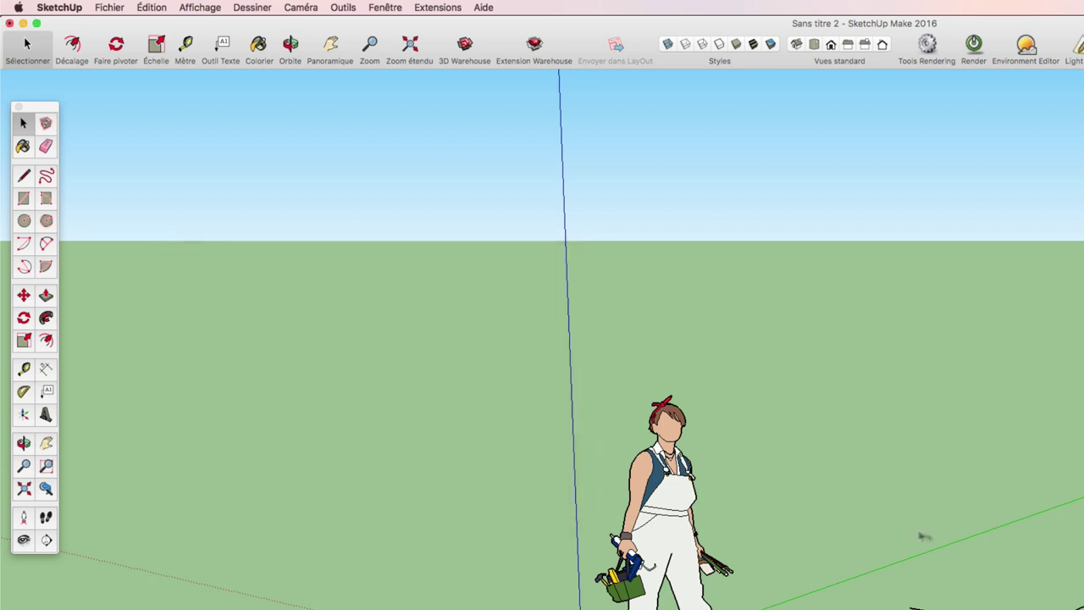
# Step: Draw a rectangle on the ground and push/pull it into a box
pyautogui.press('r')
pyautogui.click(570, 293)
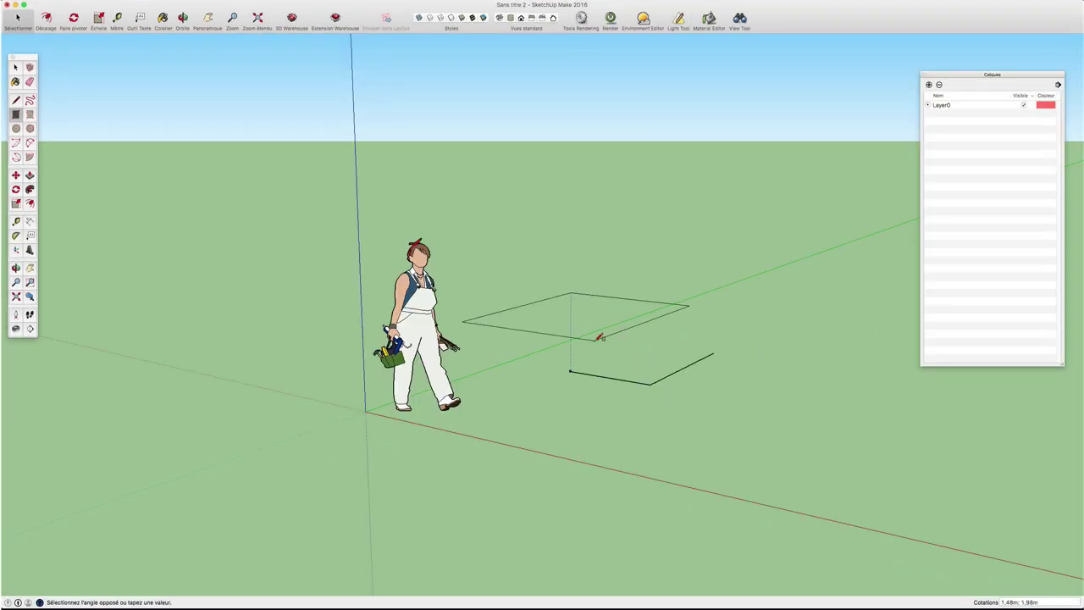
pyautogui.click(599, 337)
pyautogui.press('p')
pyautogui.click(587, 313)
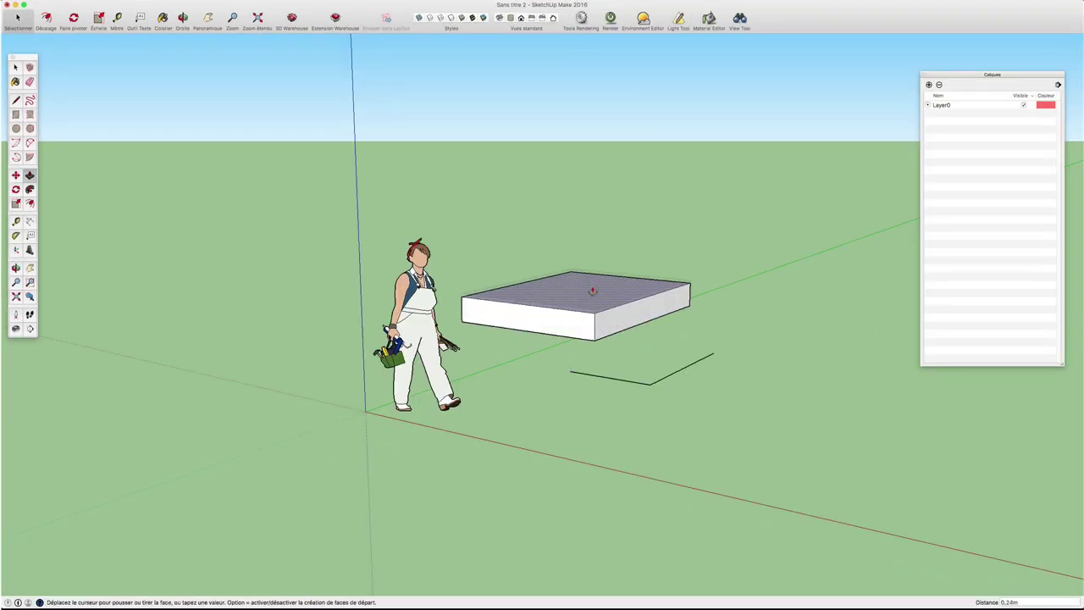
pyautogui.click(592, 291)
pyautogui.moveTo(592, 291); pyautogui.dragTo(584, 288, button='middle')
pyautogui.scroll(2, 581, 285)
# Step: Offset an inset rectangle on the box's top face
pyautogui.press('f')
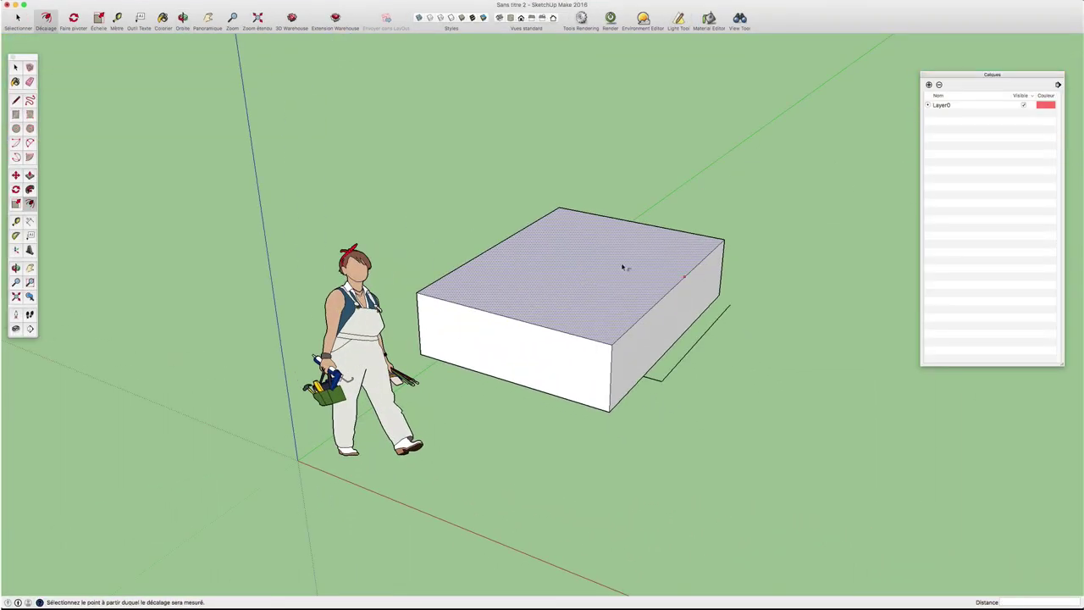
pyautogui.click(622, 267)
pyautogui.click(622, 278)
pyautogui.press('space')
pyautogui.scroll(2, 603, 272)
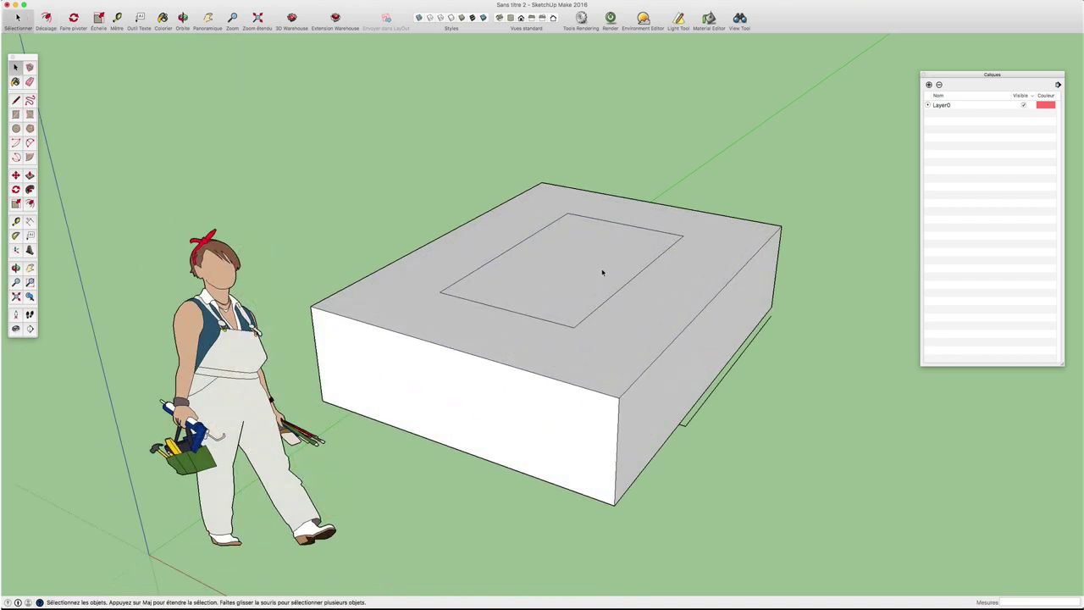
# Step: Pull the inset rectangle up into a smaller raised block
pyautogui.click(522, 325)
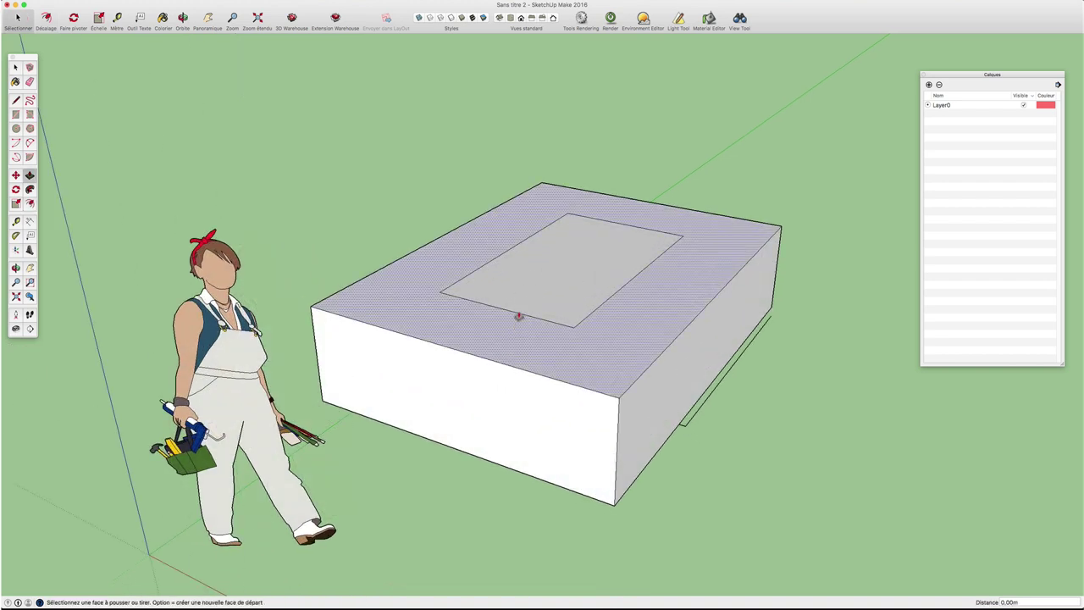
pyautogui.click(518, 296)
pyautogui.press('p')
pyautogui.moveTo(518, 296); pyautogui.dragTo(523, 265)
pyautogui.press('space')
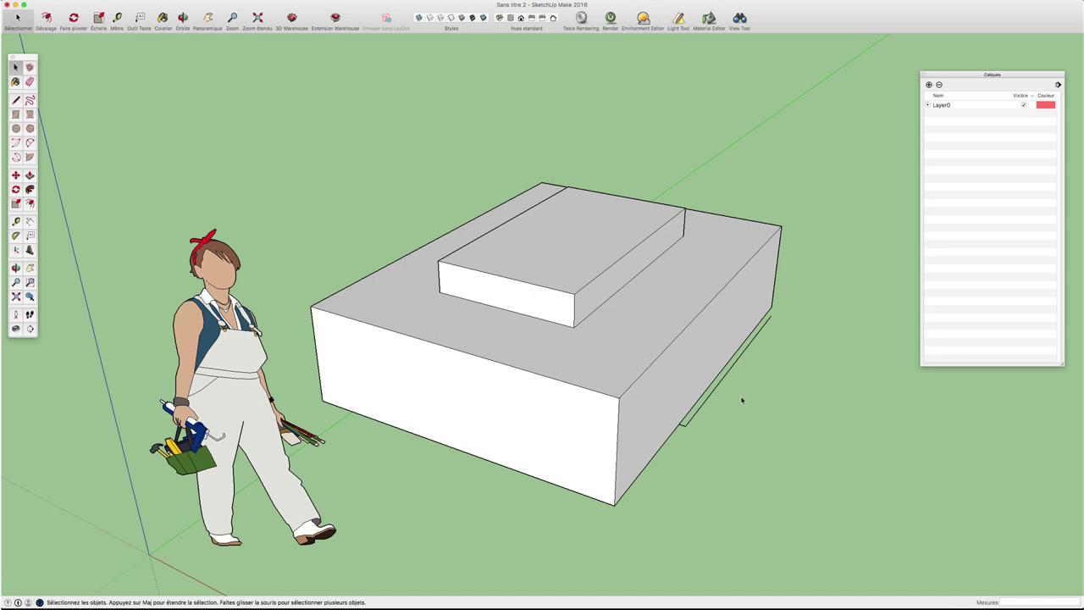
# Step: Start another pull on the raised block's top face, then cancel it
pyautogui.click(573, 240)
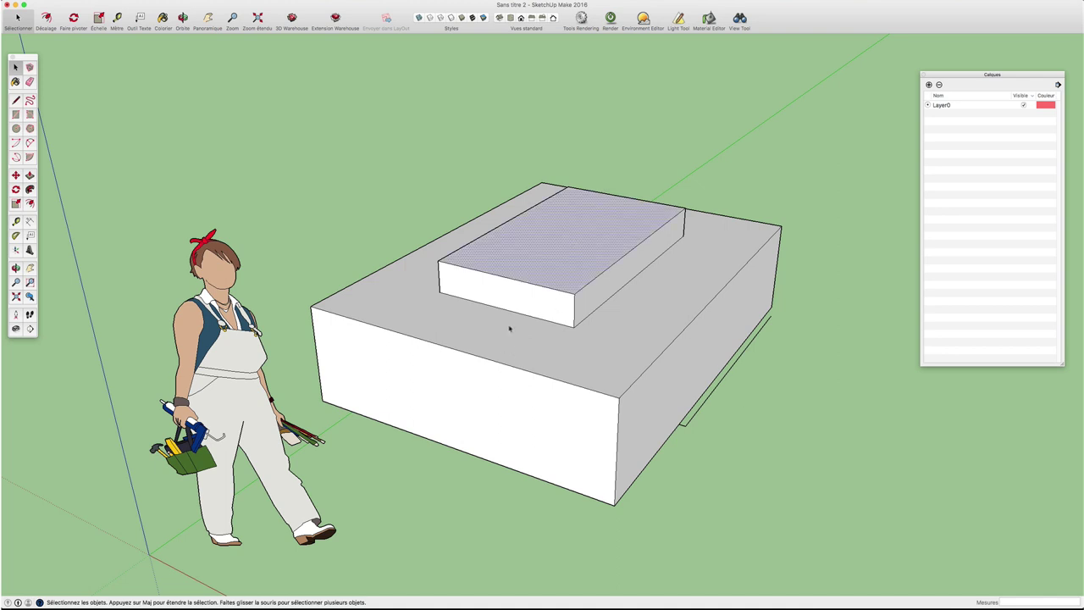
pyautogui.press('p')
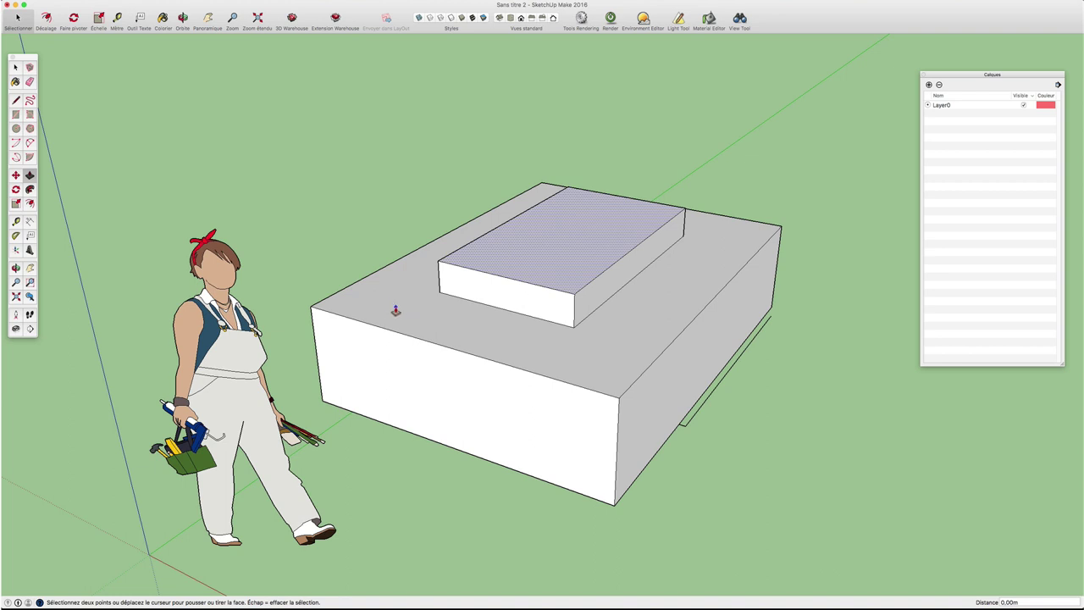
pyautogui.click(395, 309)
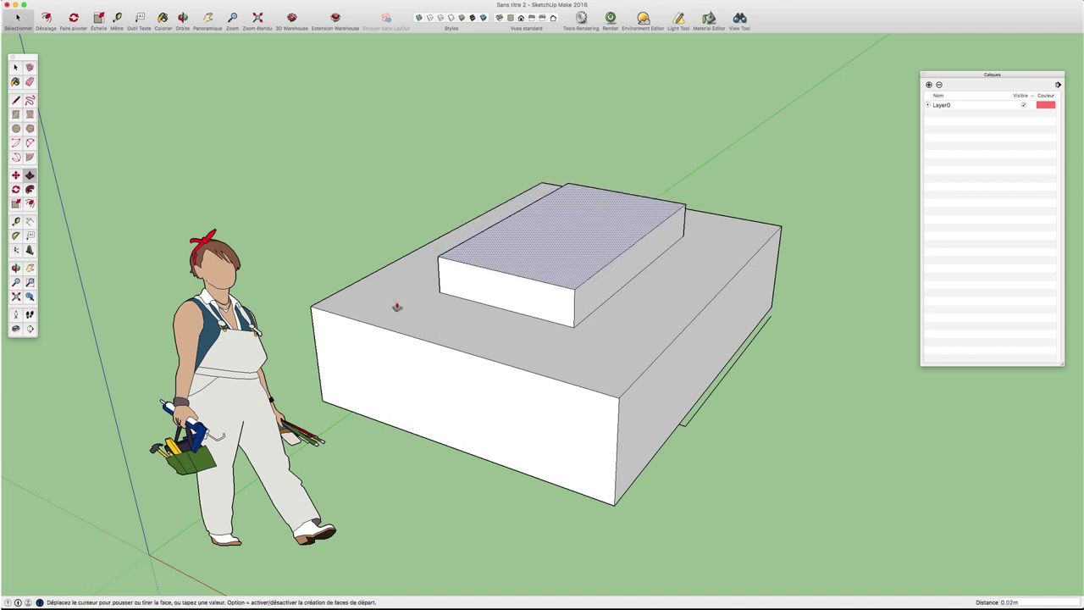
pyautogui.press('space')
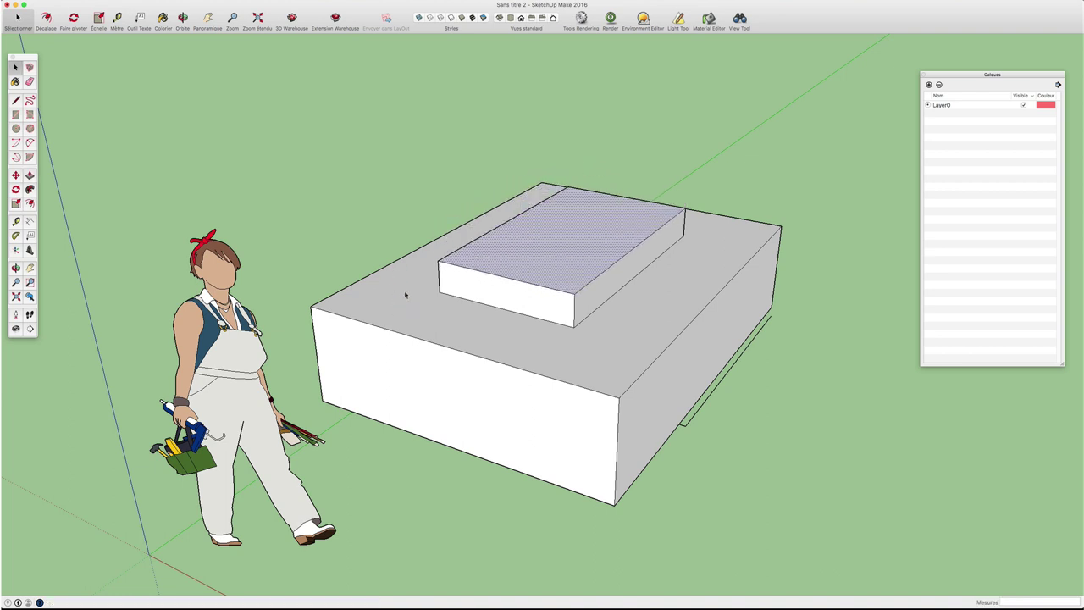
pyautogui.click(43, 0)
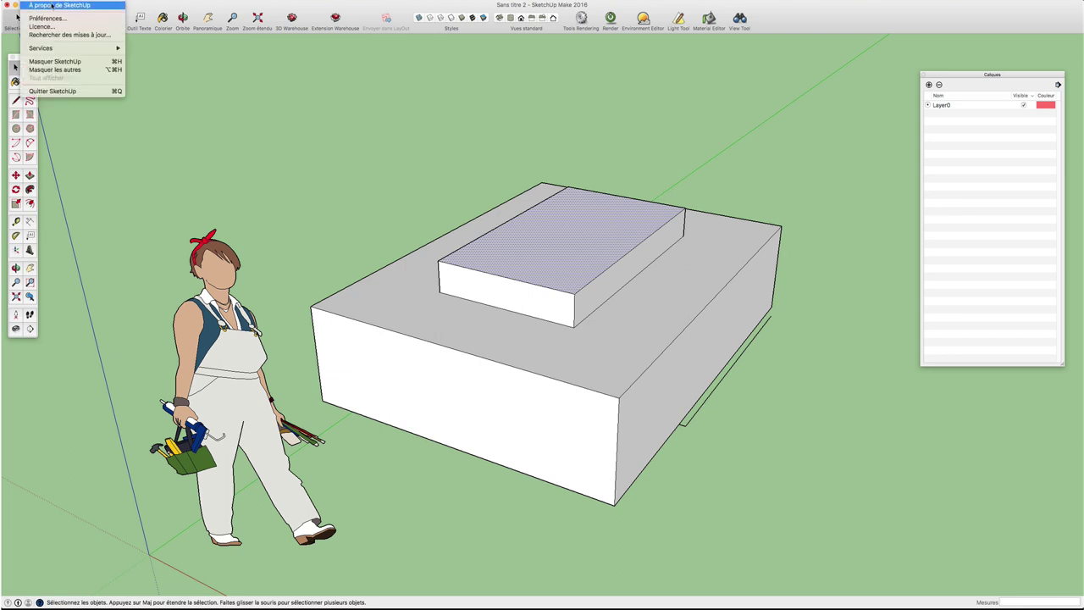
# Step: Tick 'Désactiver la présélection…' in Préférences > Dessin and close the window
pyautogui.click(42, 19)
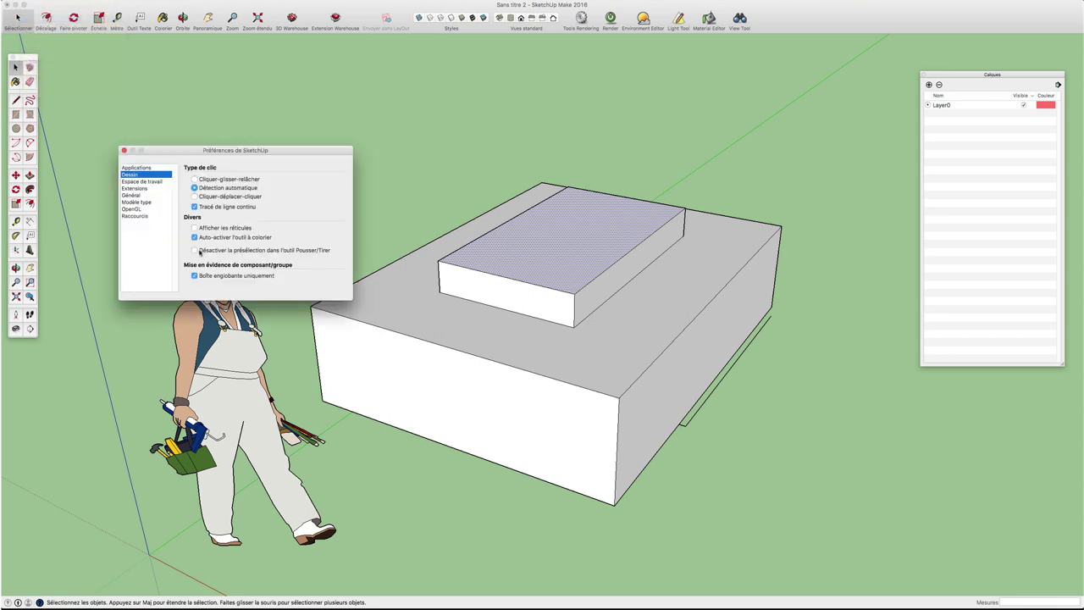
pyautogui.click(195, 250)
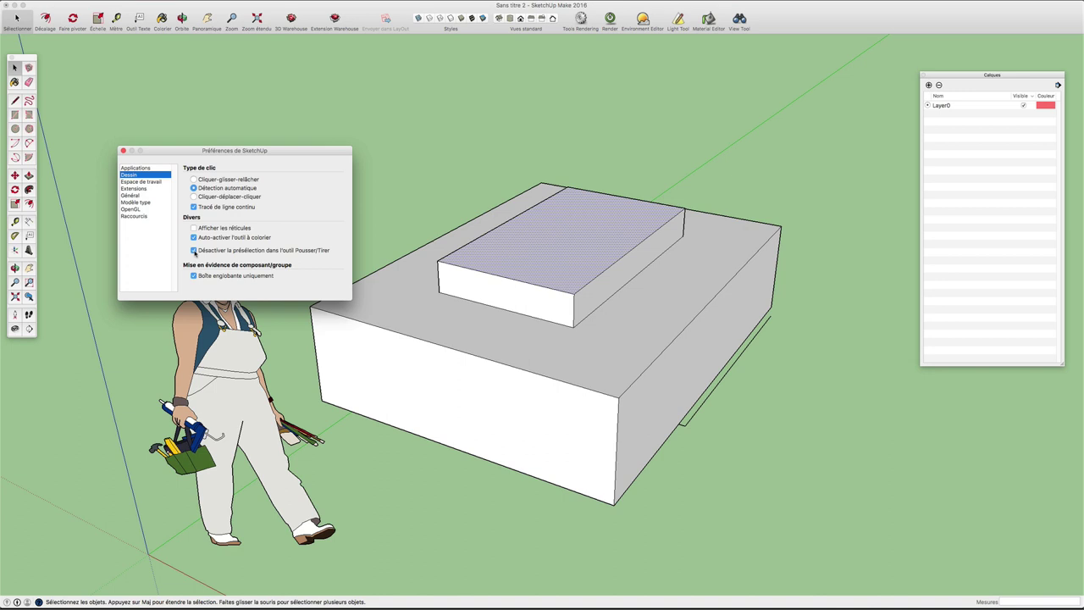
pyautogui.click(123, 151)
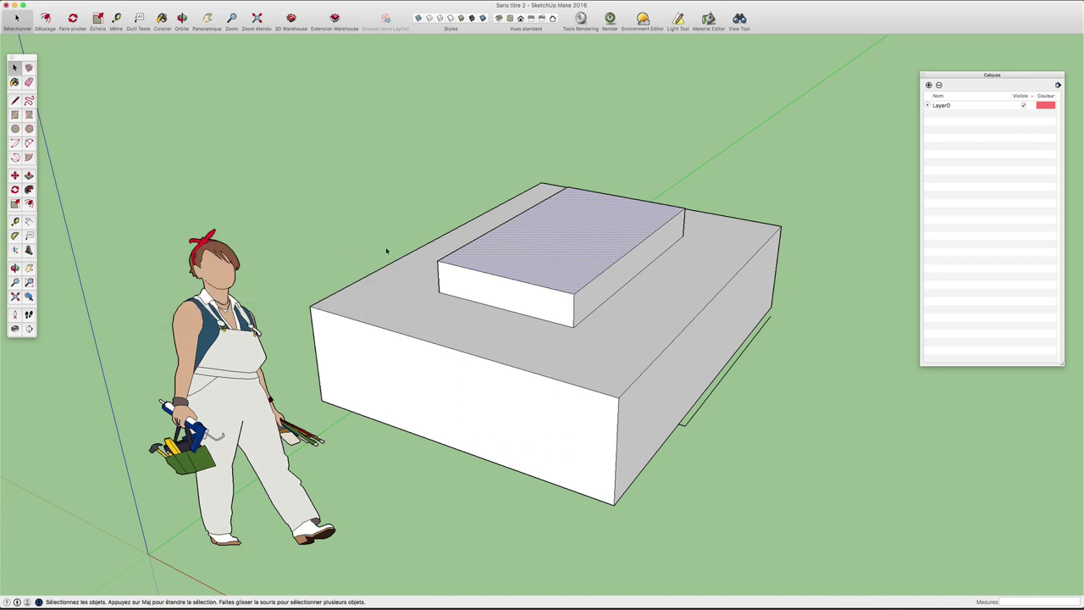
# Step: Push/pull the lower box's top face to make it taller
pyautogui.press('p')
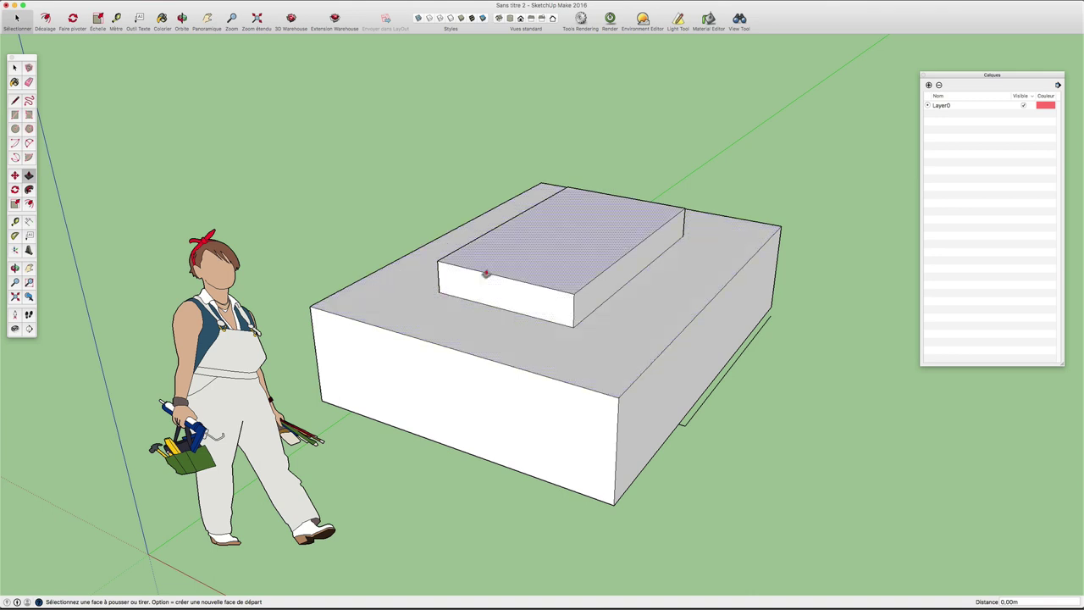
pyautogui.click(399, 296)
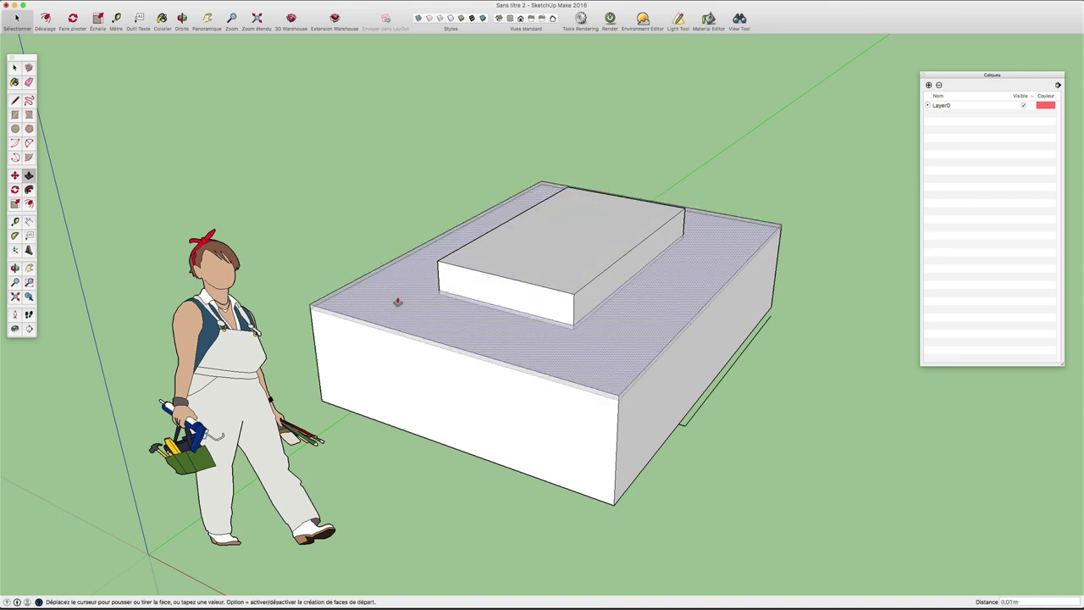
pyautogui.click(398, 304)
pyautogui.press('space')
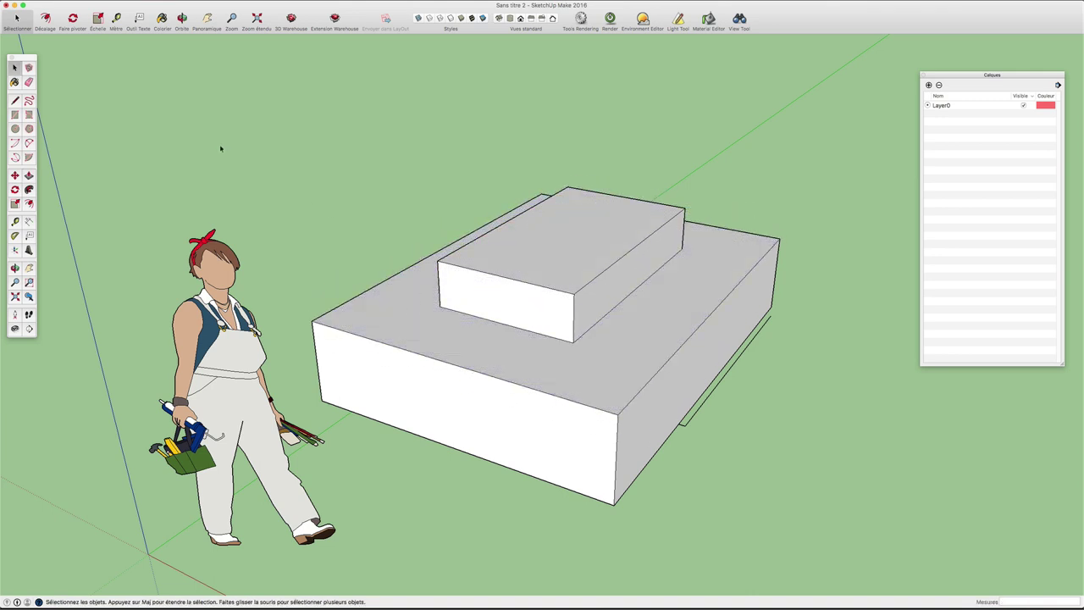
pyautogui.click(38, 1)
pyautogui.click(51, 19)
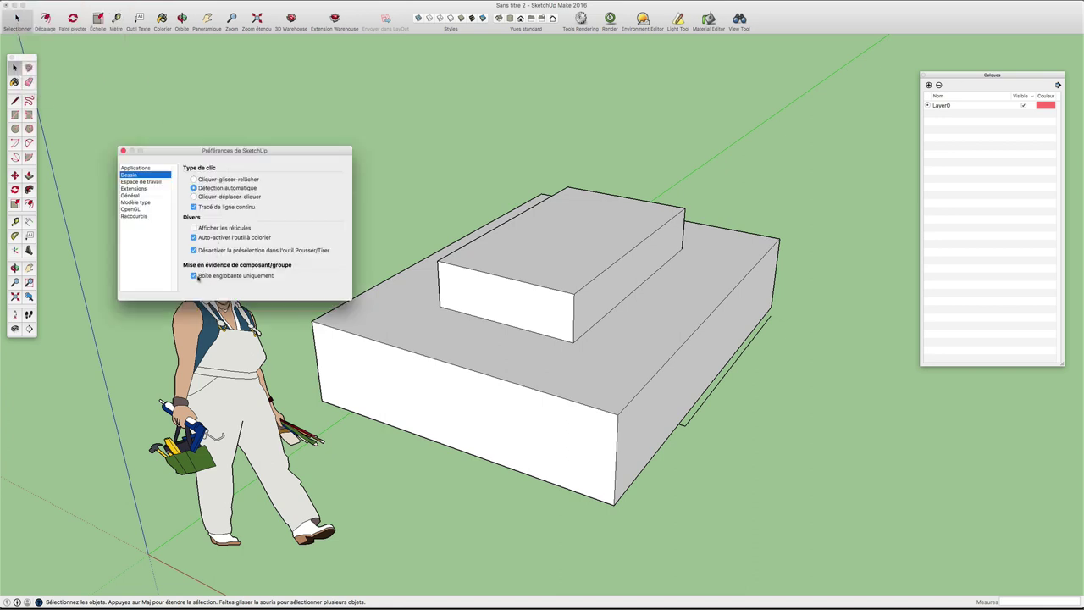
# Step: On Espace de travail, toggle 'Utiliser les grands boutons d'outils' off and on, then go to Extensions
pyautogui.click(152, 182)
pyautogui.click(194, 178)
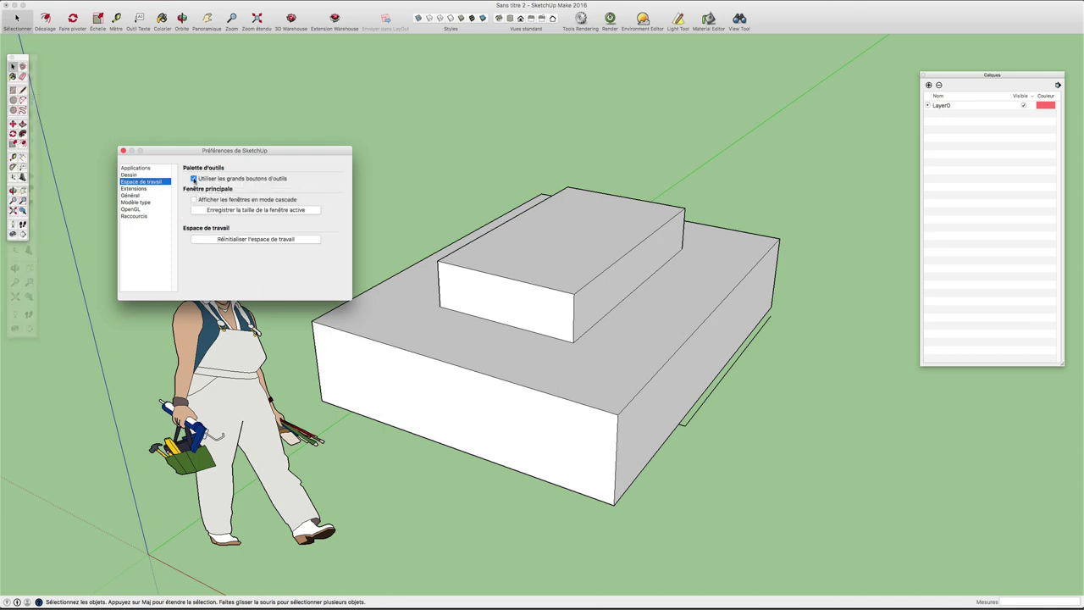
pyautogui.click(194, 179)
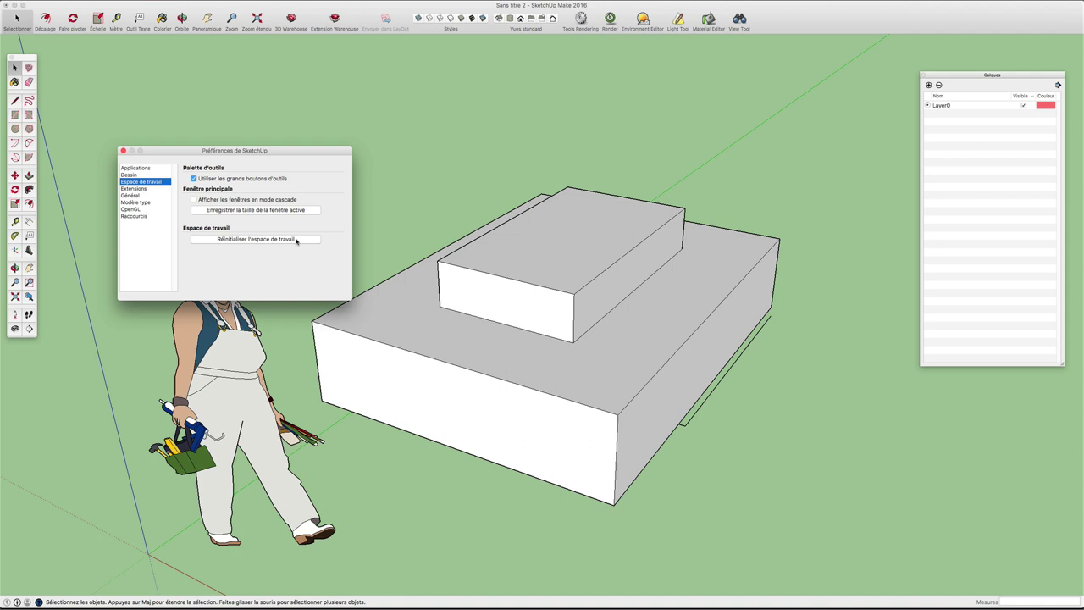
pyautogui.press('Down')
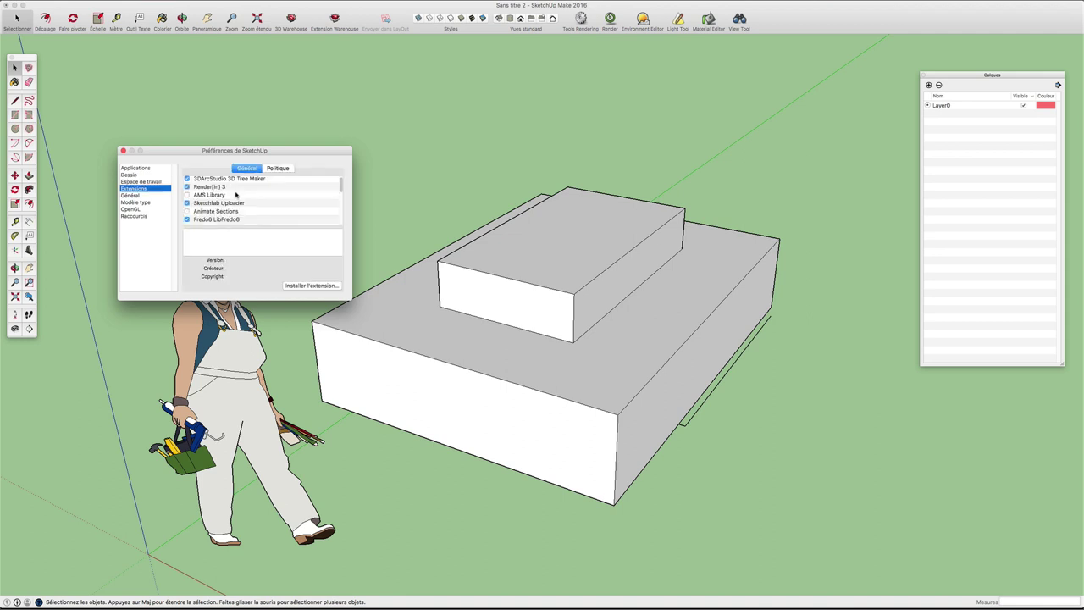
# Step: Scroll down through the installed extensions list in Préférences
pyautogui.scroll(-1, 234, 191)
pyautogui.scroll(-2, 237, 194)
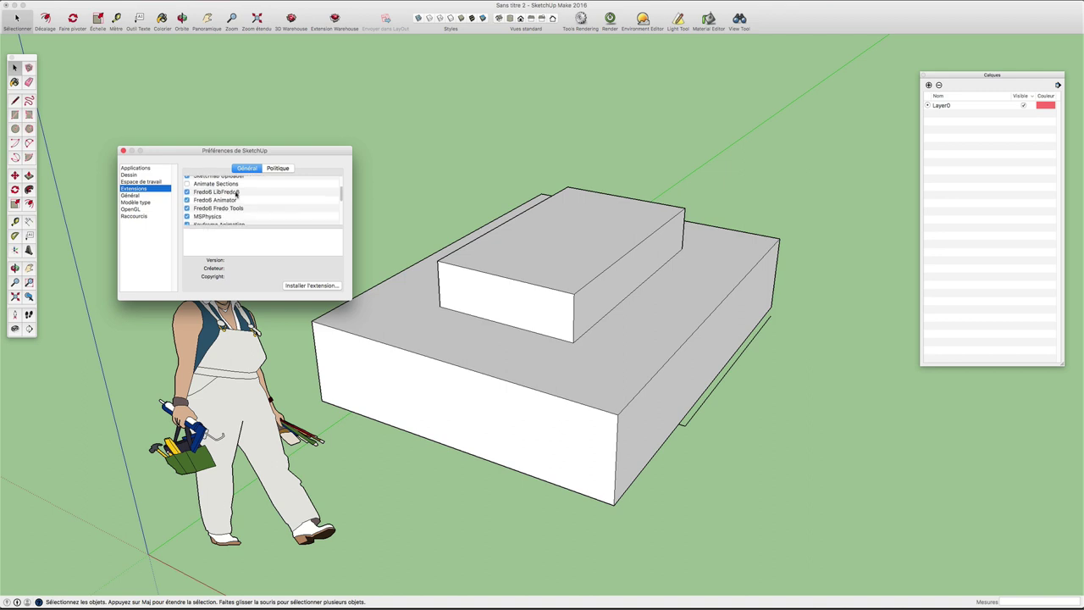
pyautogui.scroll(-2, 237, 194)
pyautogui.scroll(-2, 237, 194)
pyautogui.scroll(-2, 236, 195)
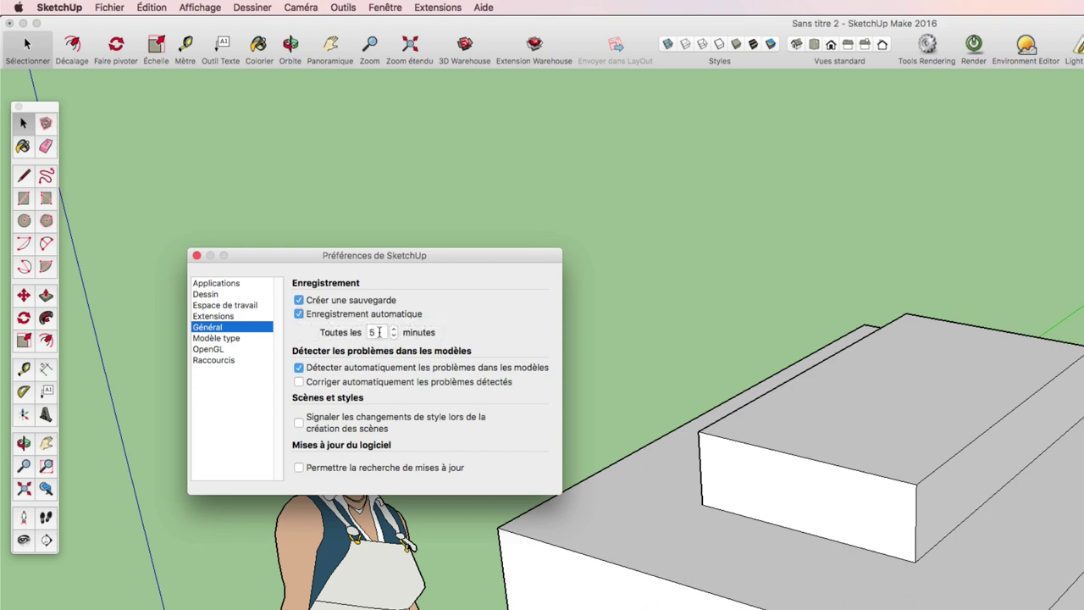
# Step: Check the auto-save minutes field, then view the Modèle type page listing default templates
pyautogui.click(380, 332)
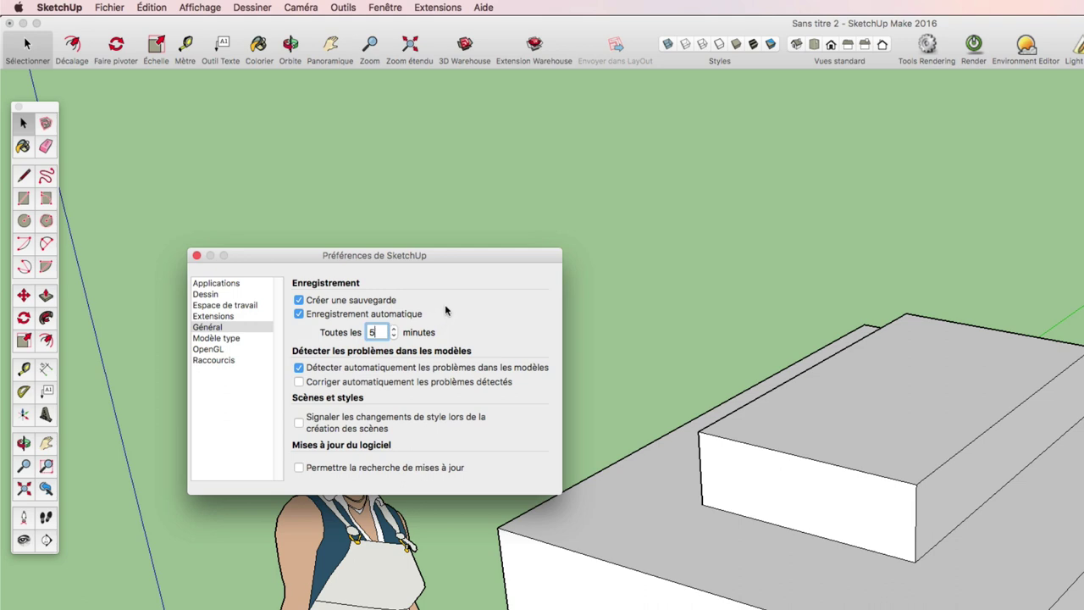
pyautogui.press('~')
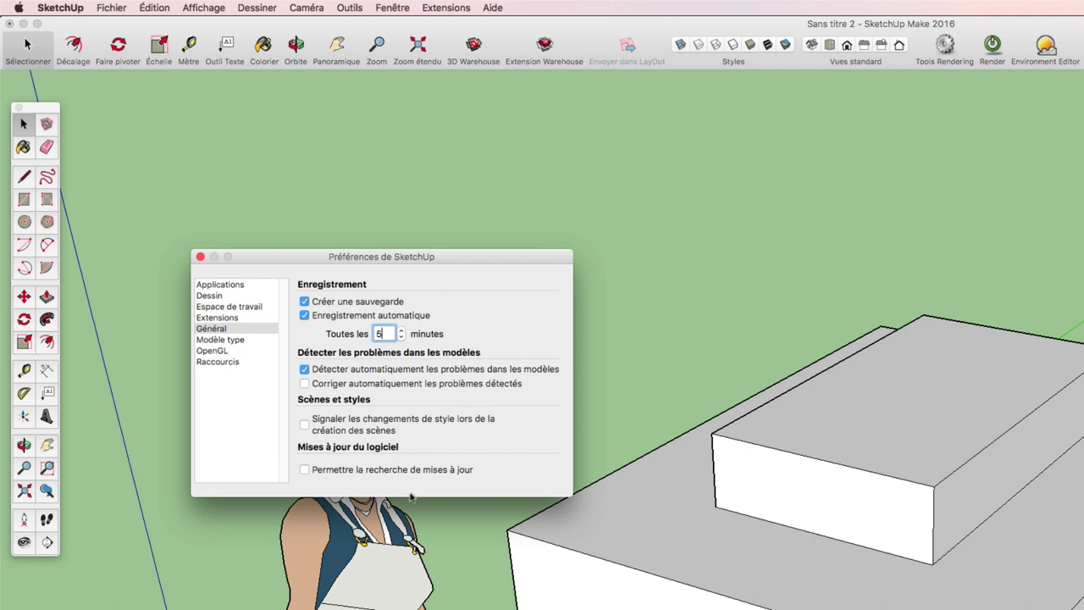
pyautogui.click(220, 339)
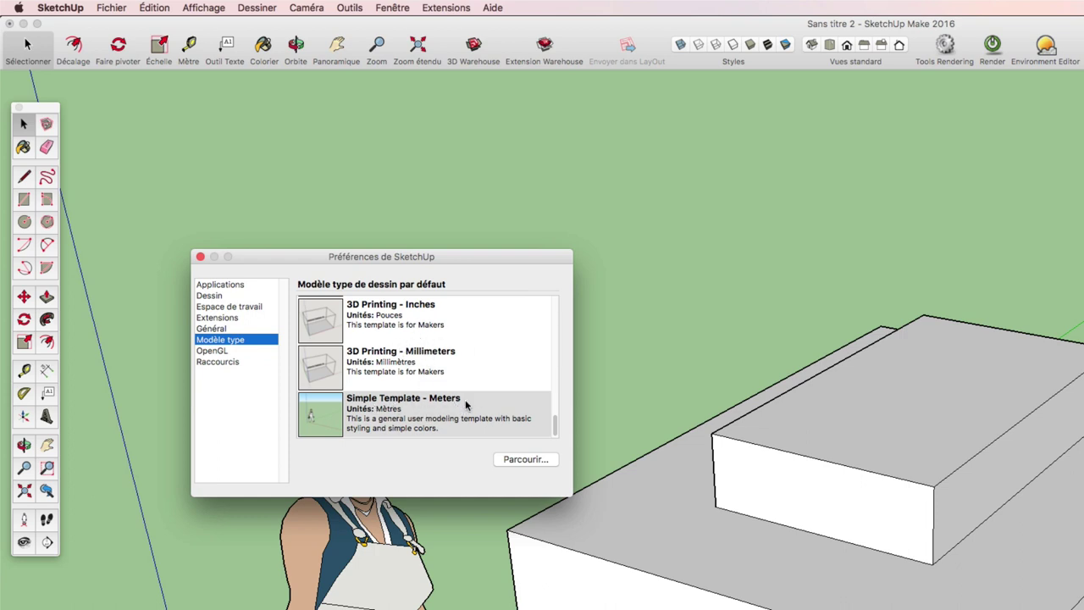
# Step: Scroll through the template list, then view OpenGL with hardware acceleration and fast feedback on
pyautogui.scroll(2, 455, 412)
pyautogui.scroll(-2, 455, 412)
pyautogui.scroll(5, 447, 412)
pyautogui.scroll(5, 447, 411)
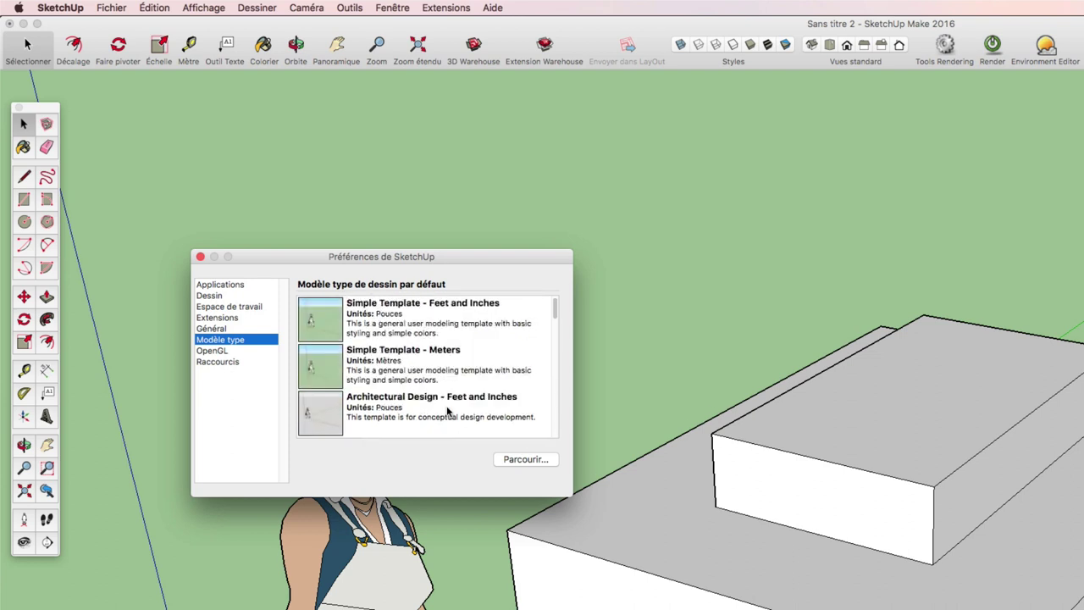
pyautogui.scroll(-1, 447, 412)
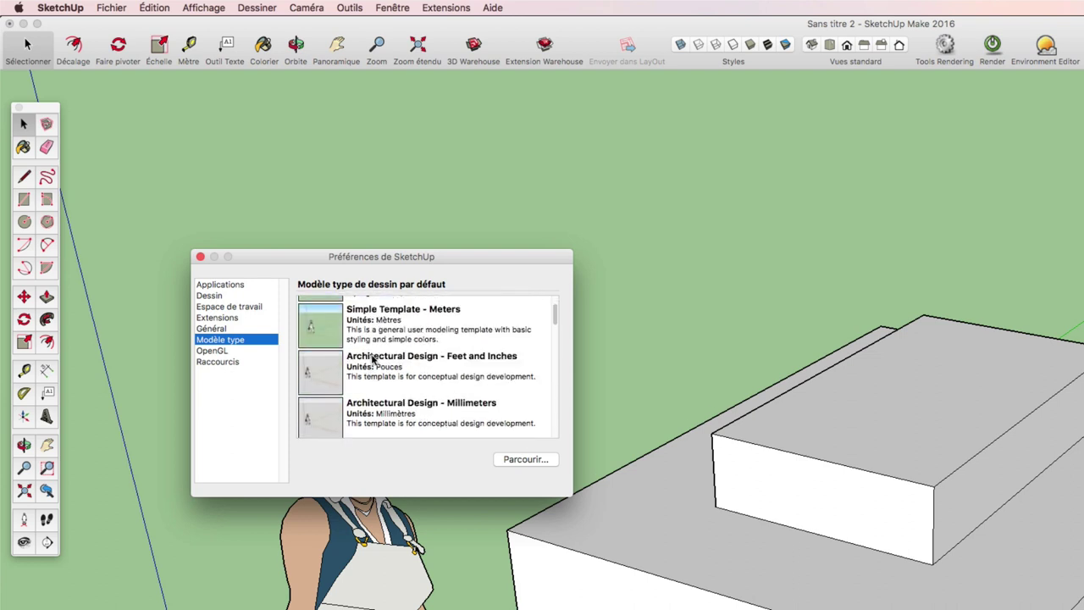
pyautogui.scroll(-3, 406, 365)
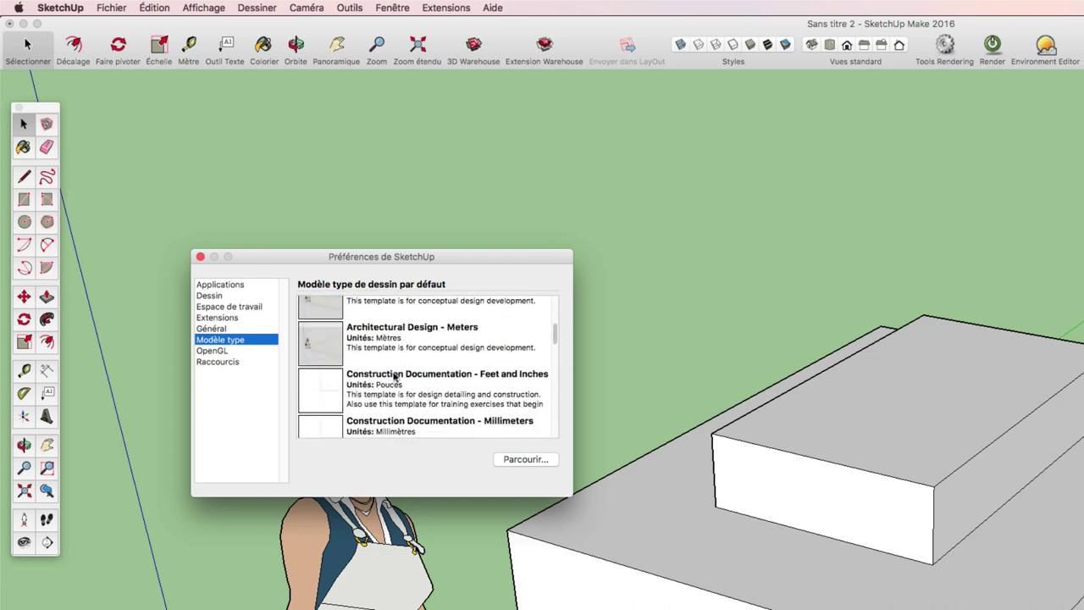
pyautogui.scroll(-5, 471, 354)
pyautogui.scroll(-3, 471, 354)
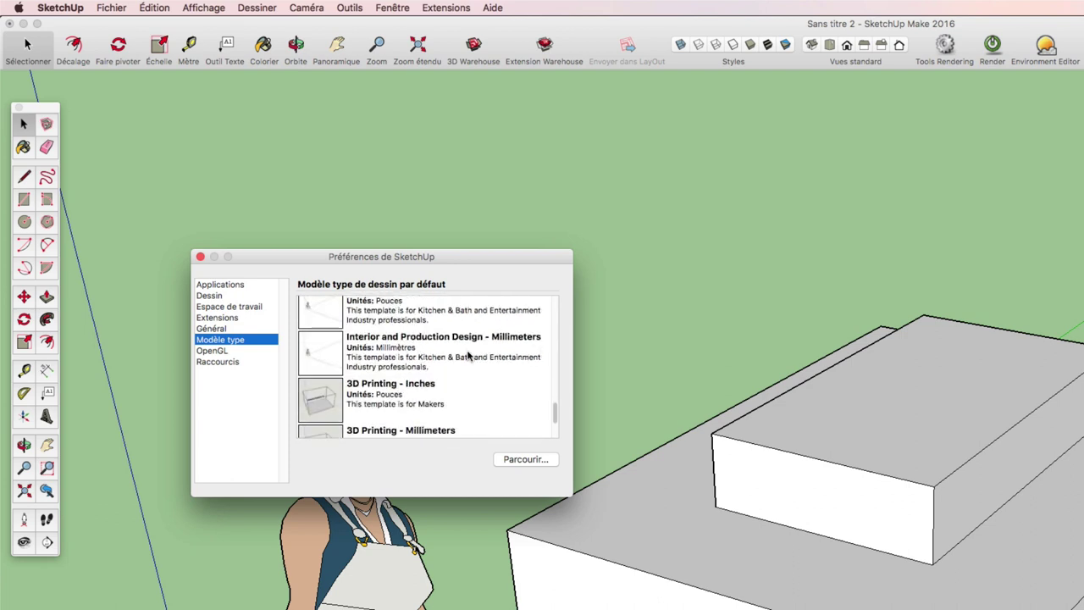
pyautogui.scroll(-2, 471, 355)
pyautogui.click(250, 350)
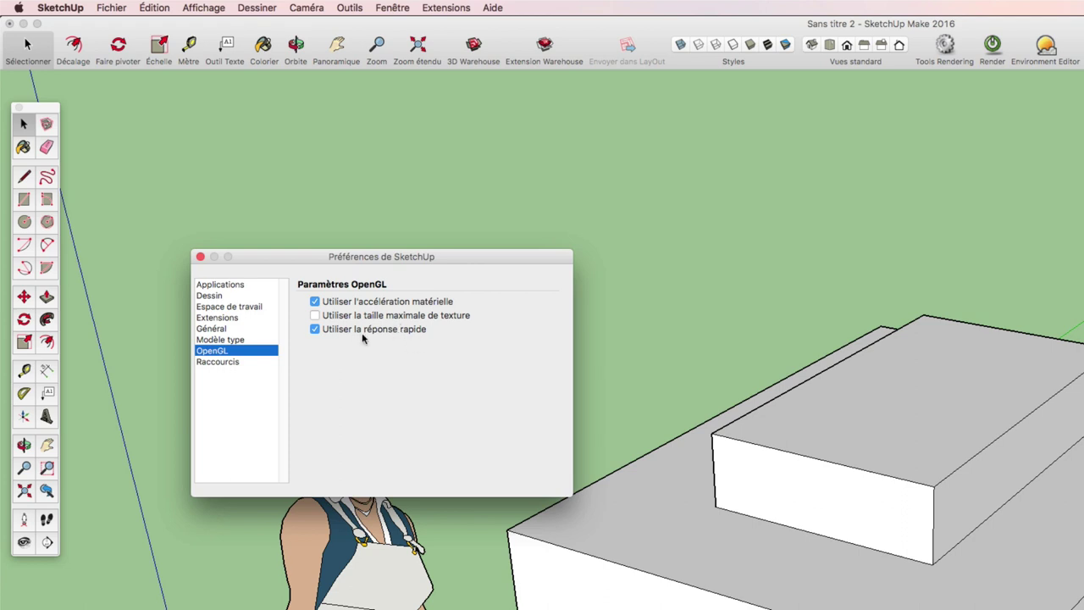
# Step: Show the Raccourcis page, filter by 'tirer', then clear the filter to list every function
pyautogui.click(227, 362)
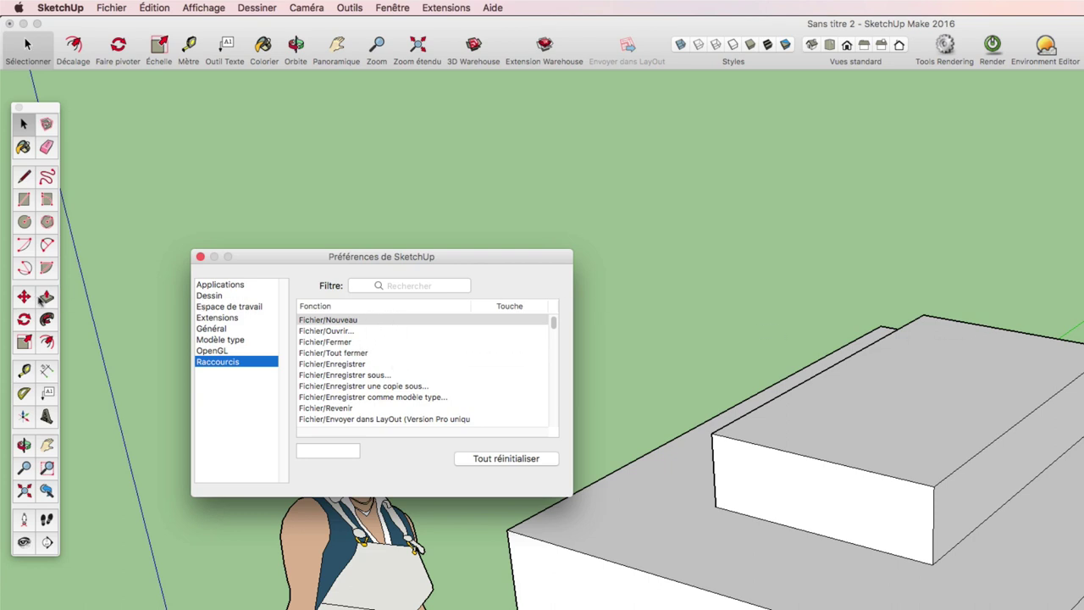
pyautogui.click(399, 285)
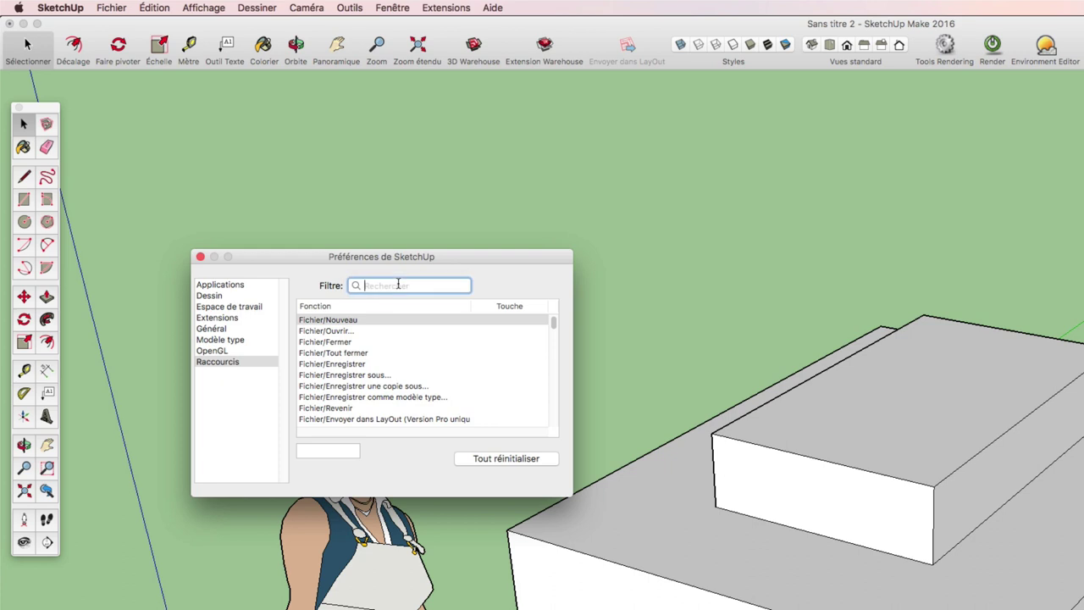
pyautogui.write('tirer')
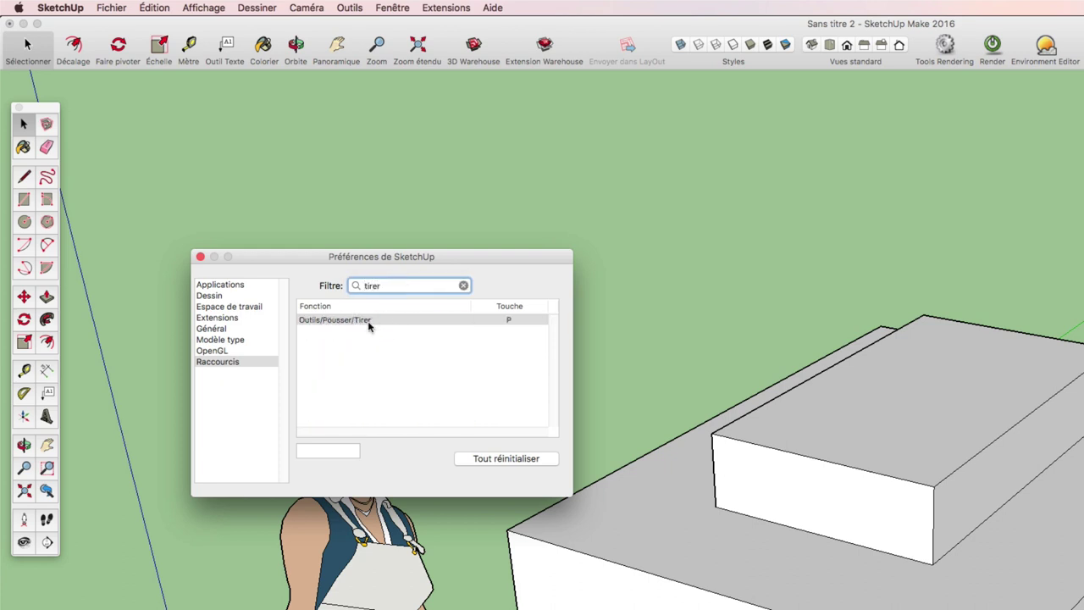
pyautogui.moveTo(388, 284); pyautogui.dragTo(329, 287)
pyautogui.press('BackSpace')
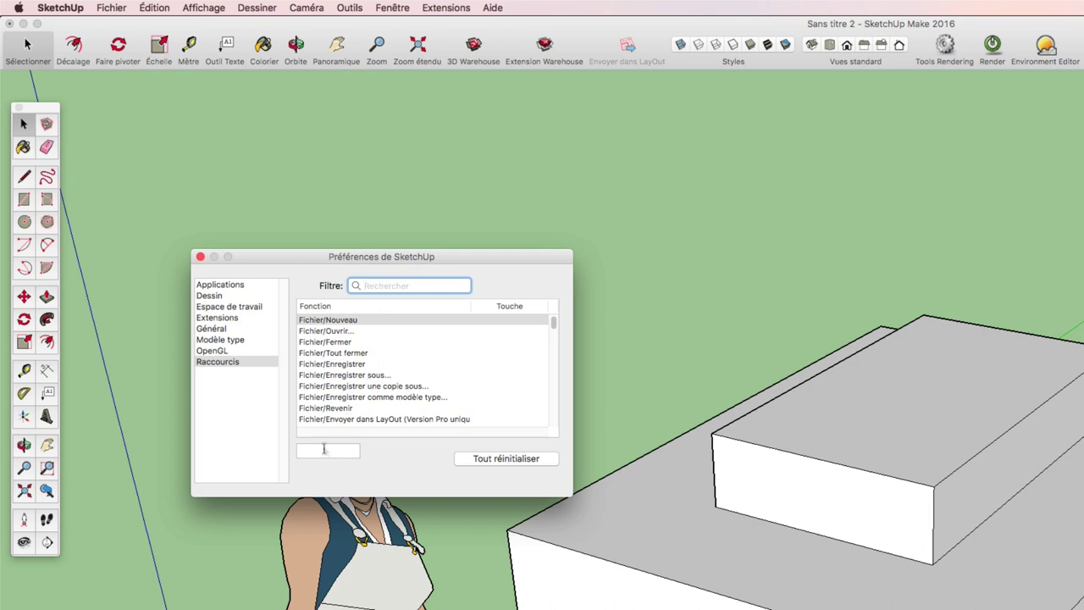
pyautogui.click(325, 450)
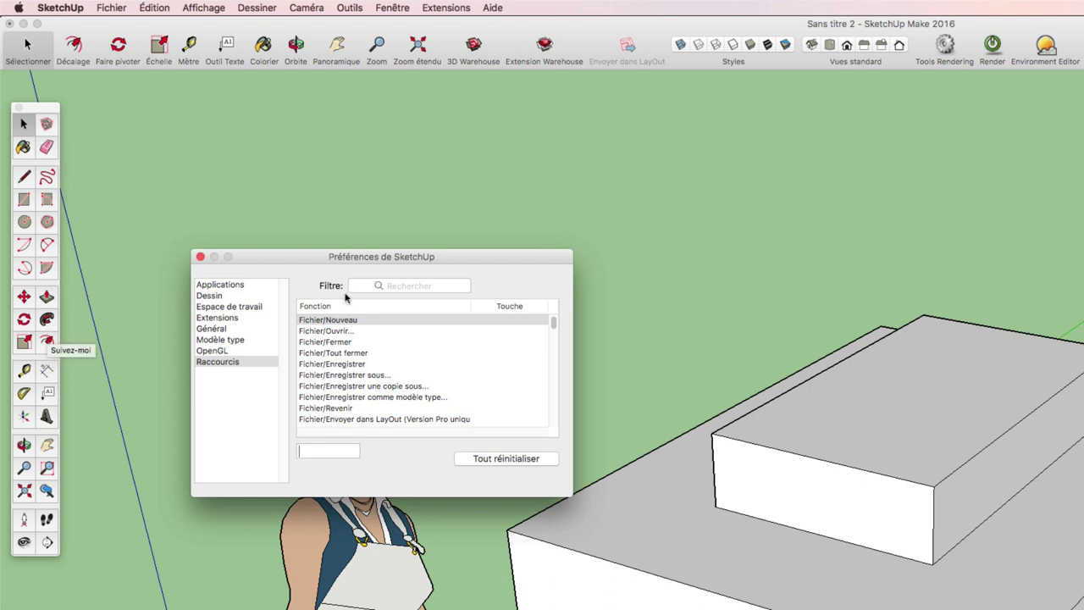
# Step: Filter the shortcuts by 'suive' so only Outils/Suivez-moi is listed, ready for a key
pyautogui.click(428, 286)
pyautogui.write('sui')
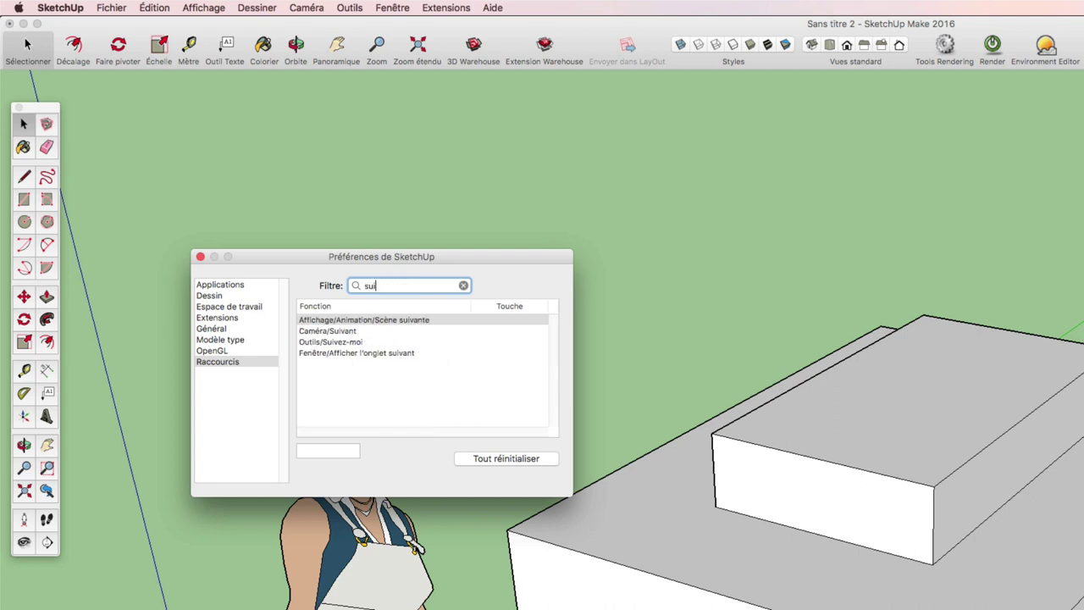
pyautogui.write('ve')
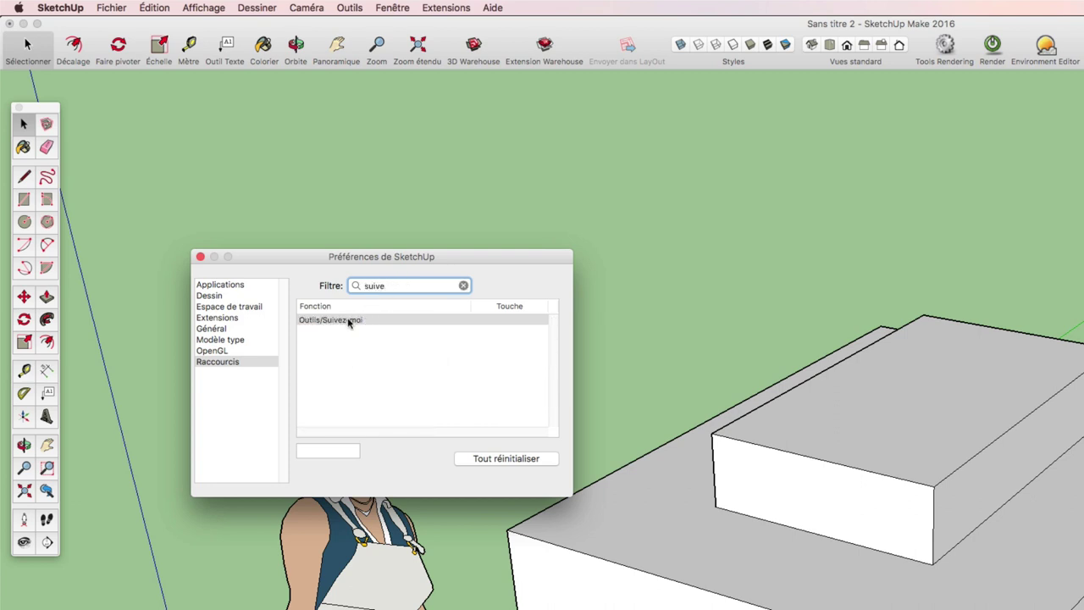
pyautogui.click(332, 449)
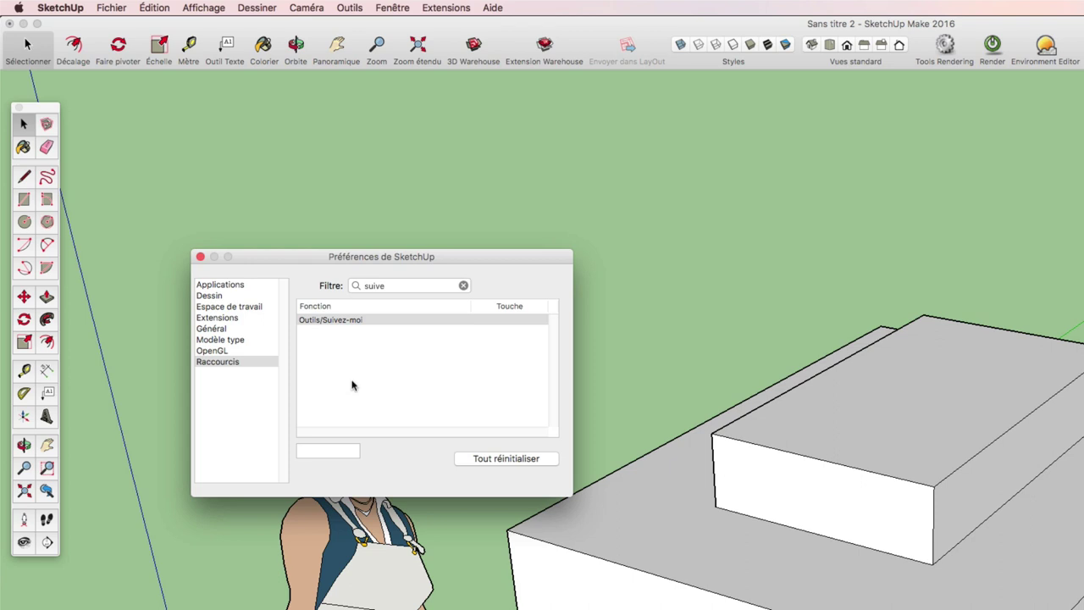
pyautogui.moveTo(394, 256); pyautogui.dragTo(430, 139)
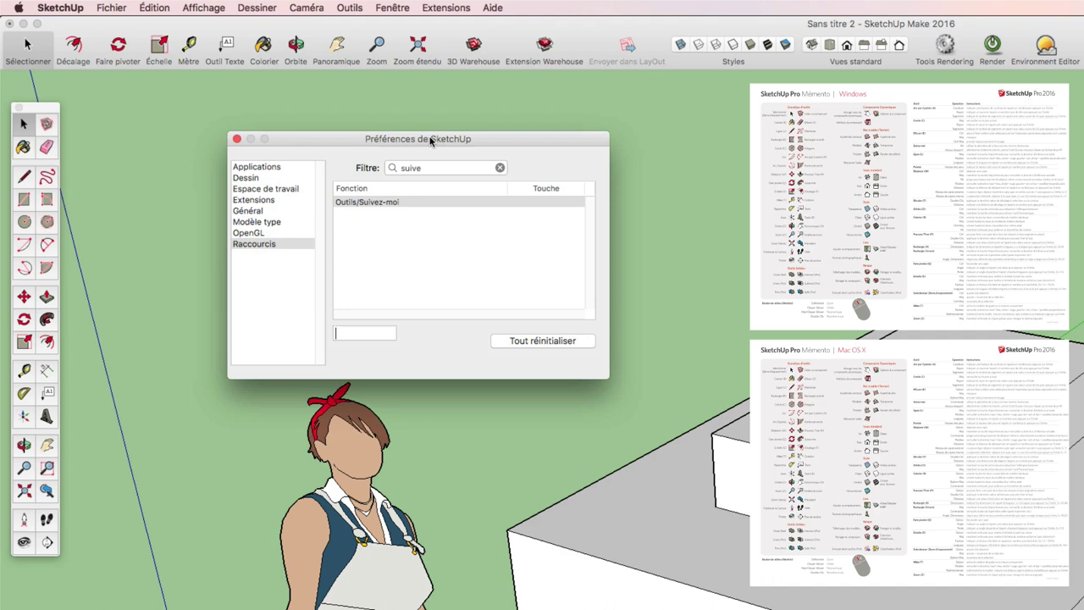
# Step: Move the Mac preferences window further right, out of the way
pyautogui.moveTo(433, 139); pyautogui.dragTo(489, 138)
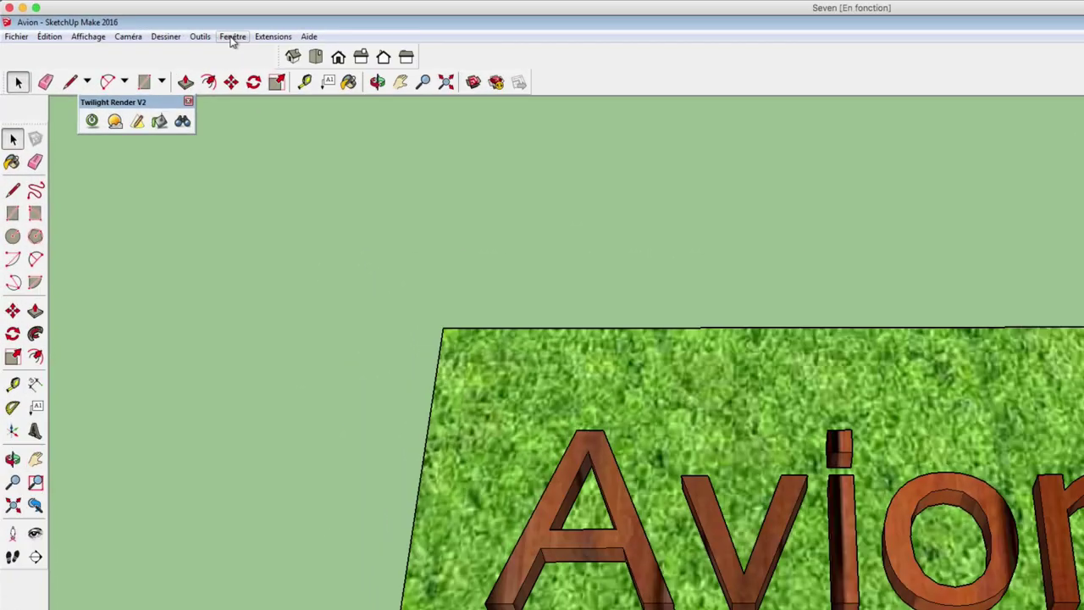
# Step: Open the Windows preferences via Fenêtre and review Applications, Compatibilité, Dessin, Espace de travail and Extensions
pyautogui.click(232, 37)
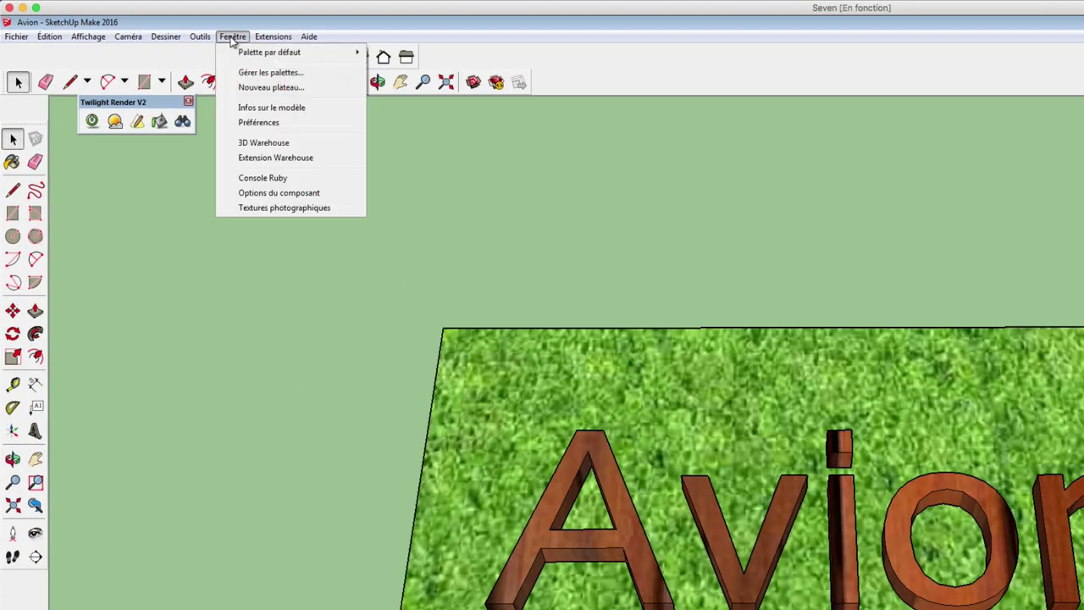
pyautogui.click(259, 122)
pyautogui.moveTo(783, 171); pyautogui.dragTo(555, 134)
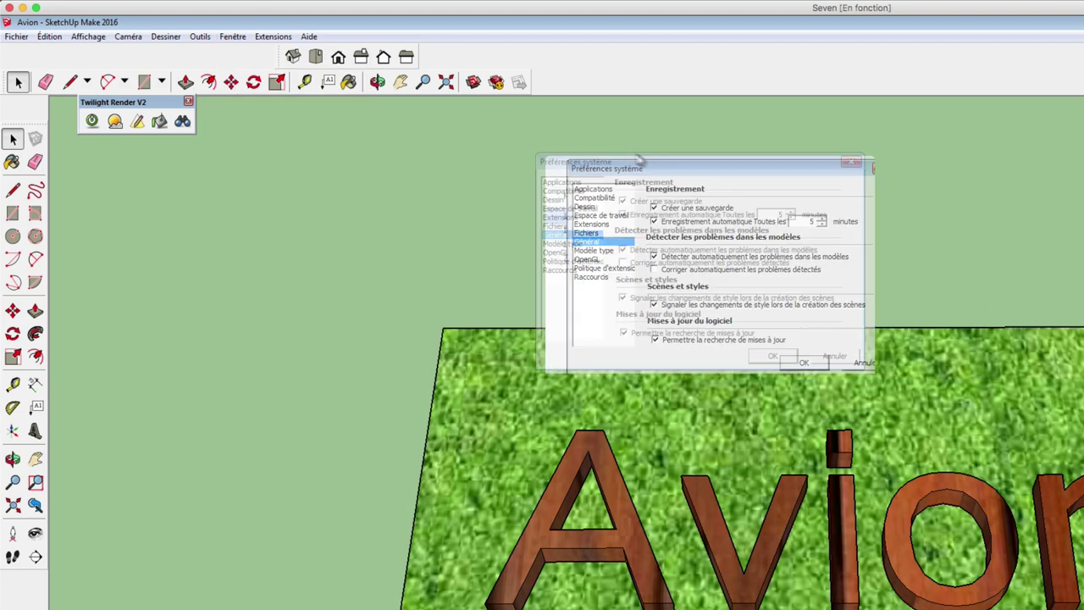
pyautogui.click(468, 155)
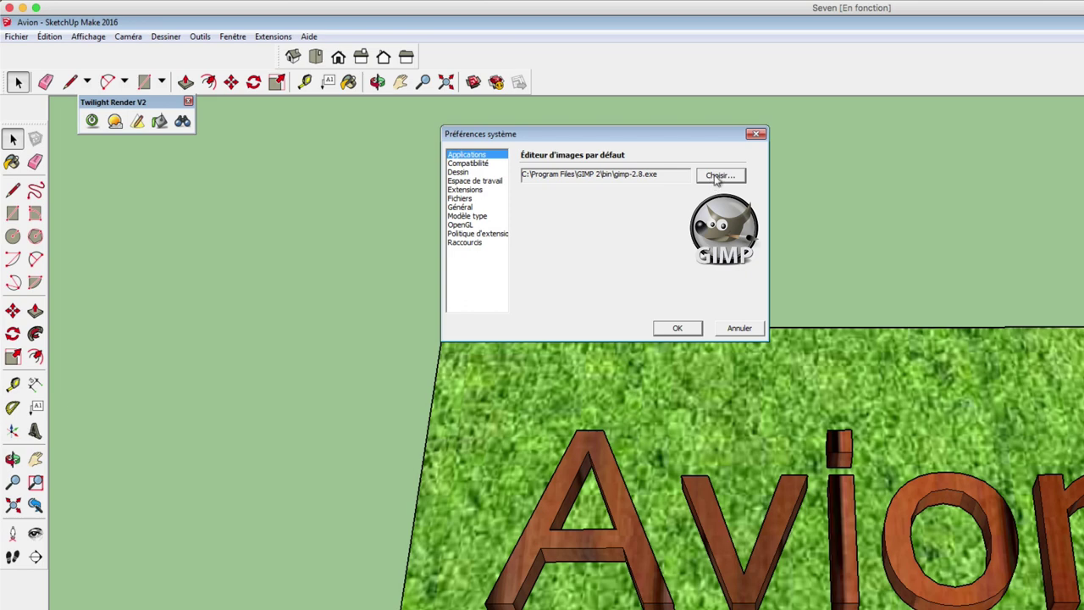
pyautogui.click(480, 164)
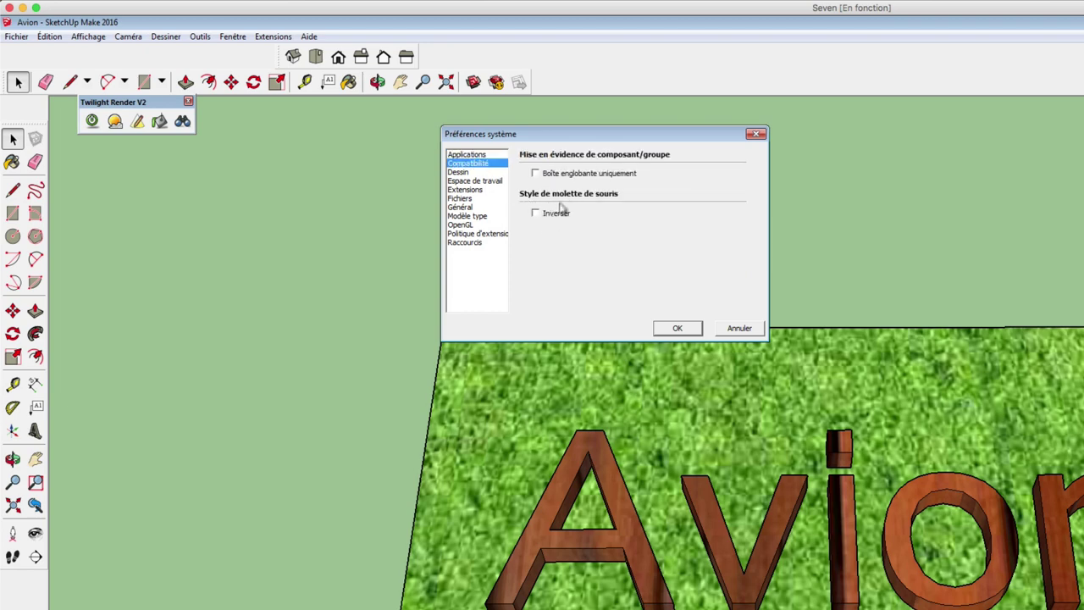
pyautogui.click(458, 173)
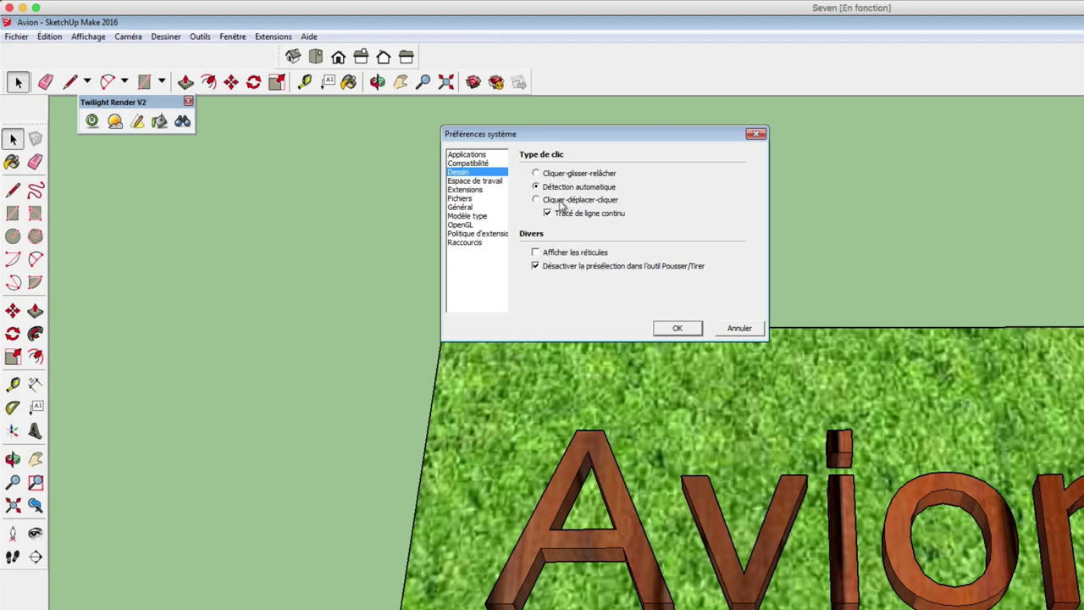
pyautogui.click(490, 181)
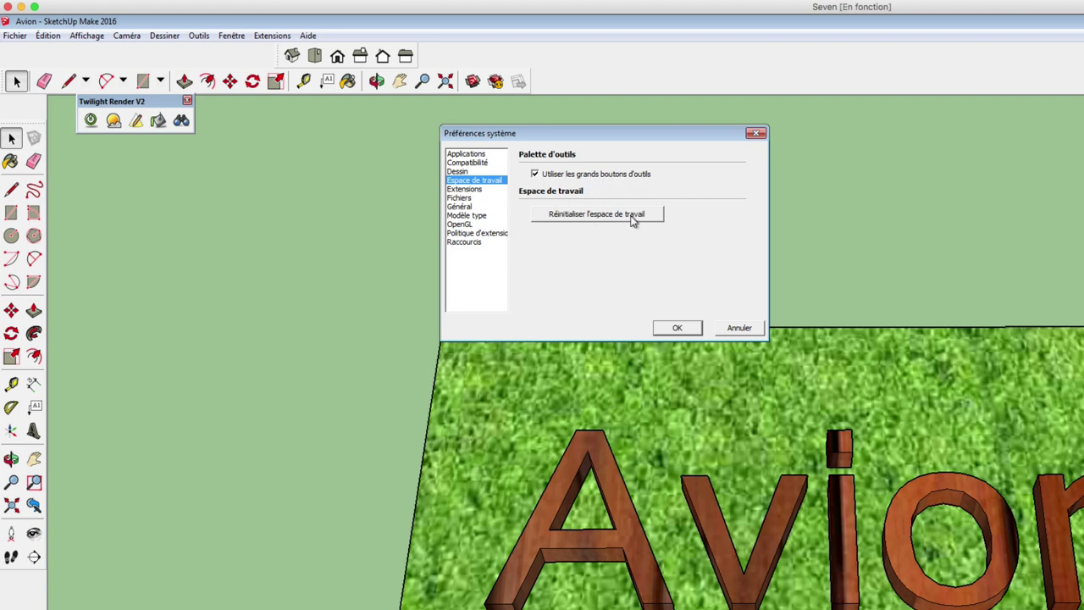
pyautogui.click(466, 190)
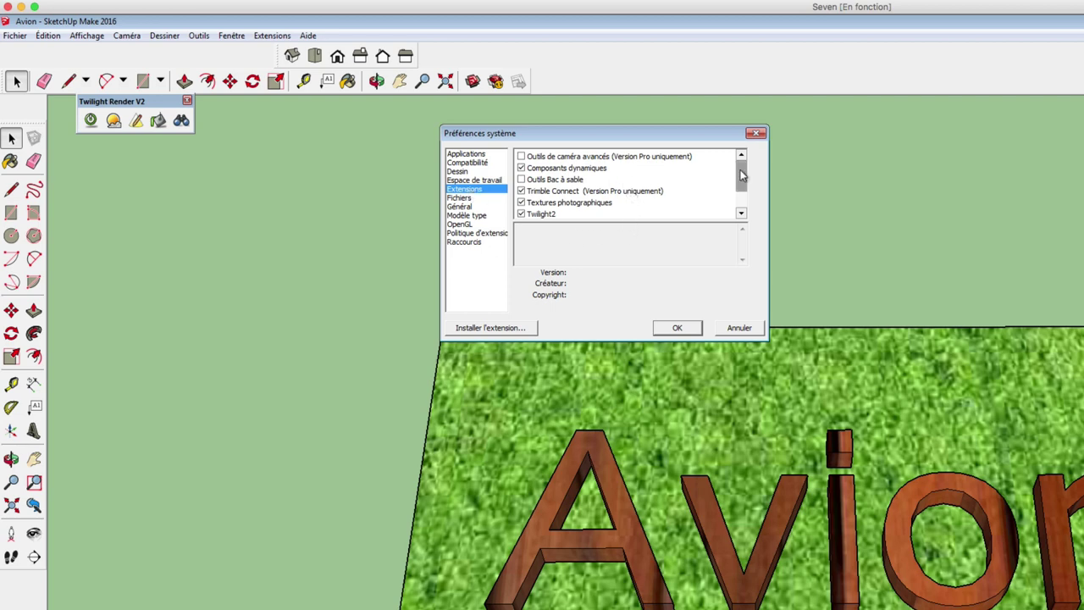
# Step: Review the Fichiers locations, then Général with backups and 5-minute auto-save enabled
pyautogui.moveTo(741, 176); pyautogui.dragTo(740, 201)
pyautogui.click(459, 198)
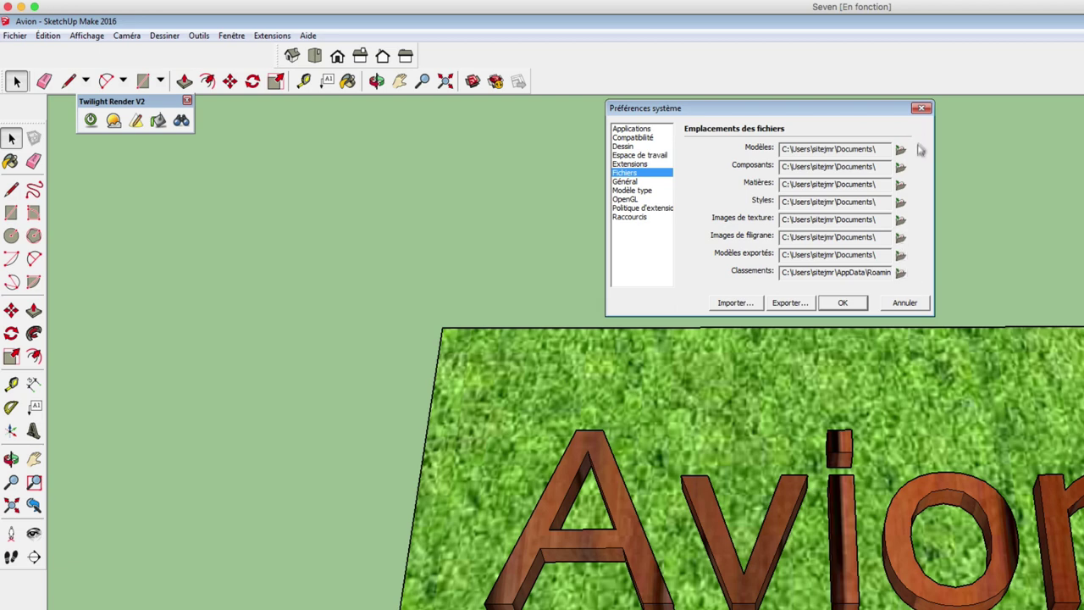
pyautogui.click(639, 181)
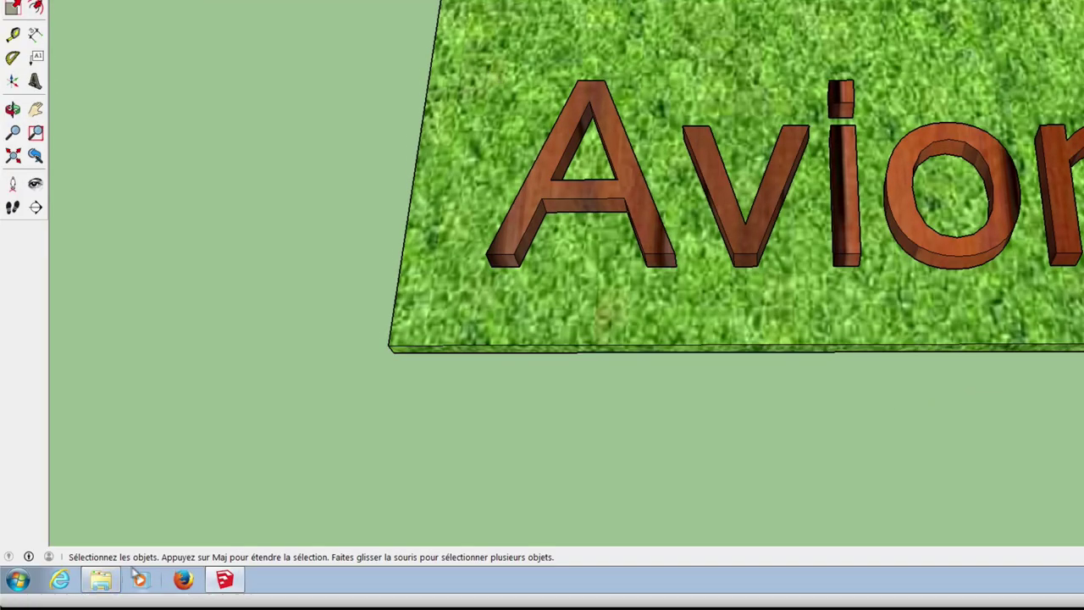
pyautogui.click(111, 584)
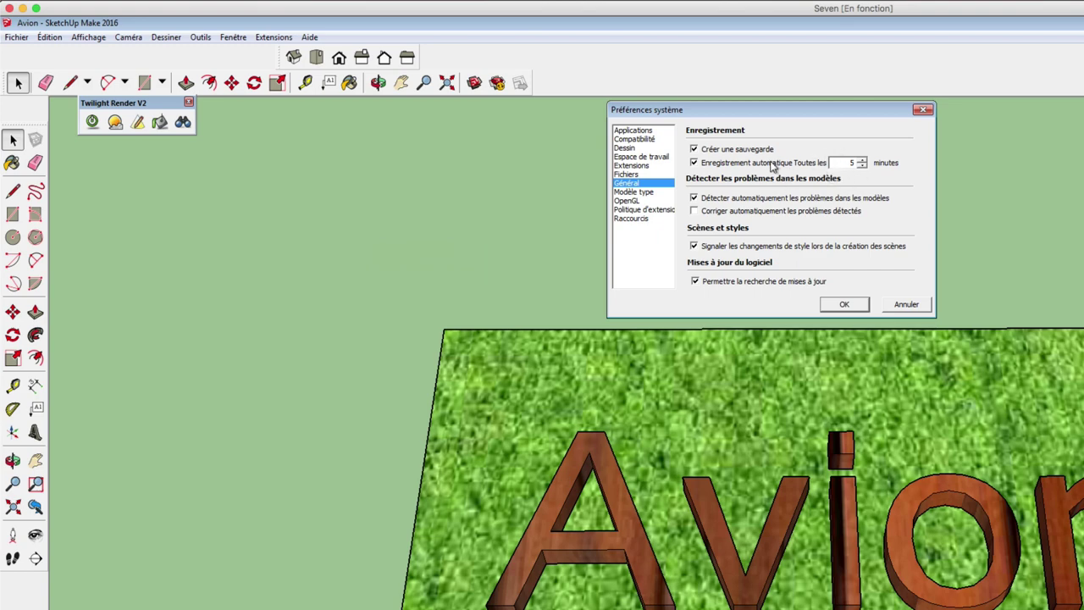
# Step: Review Modèle type and OpenGL driver details, ending on Politique d'extension set to Sans restriction
pyautogui.click(633, 191)
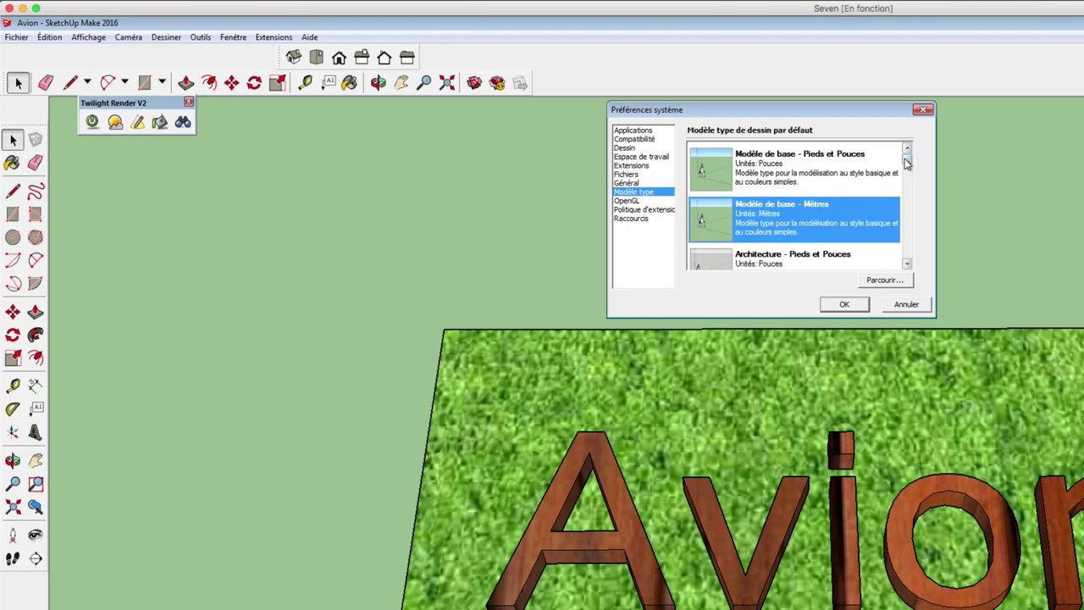
pyautogui.moveTo(906, 159); pyautogui.dragTo(907, 193)
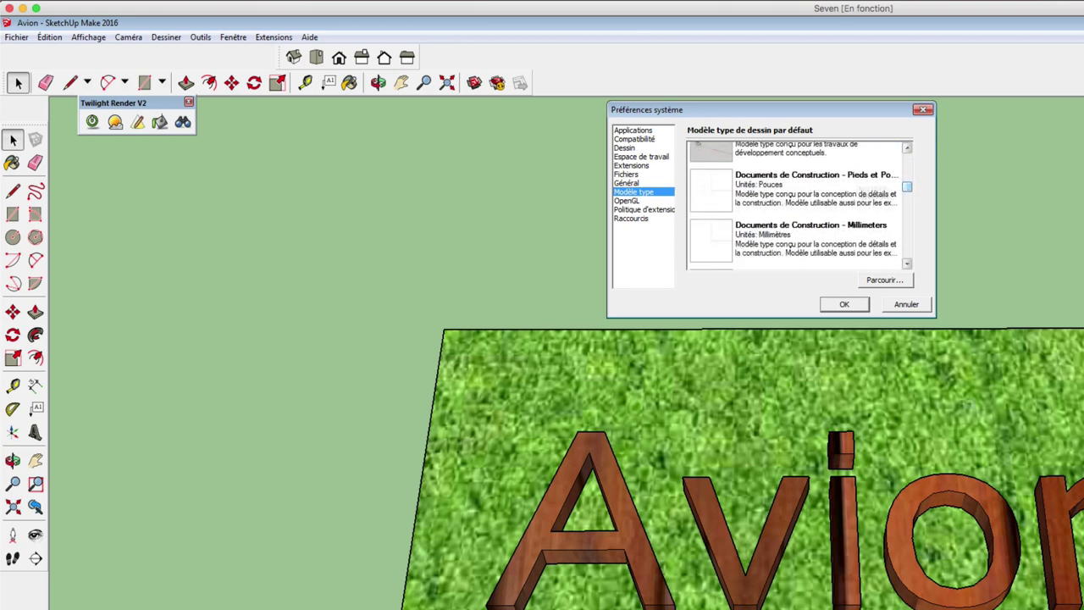
pyautogui.click(634, 202)
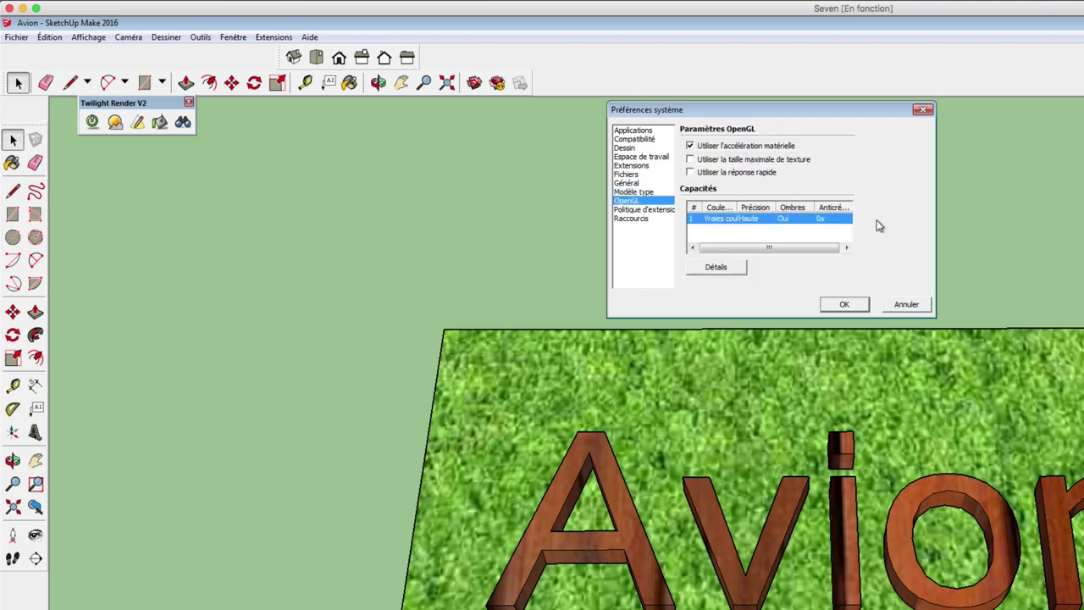
pyautogui.click(725, 269)
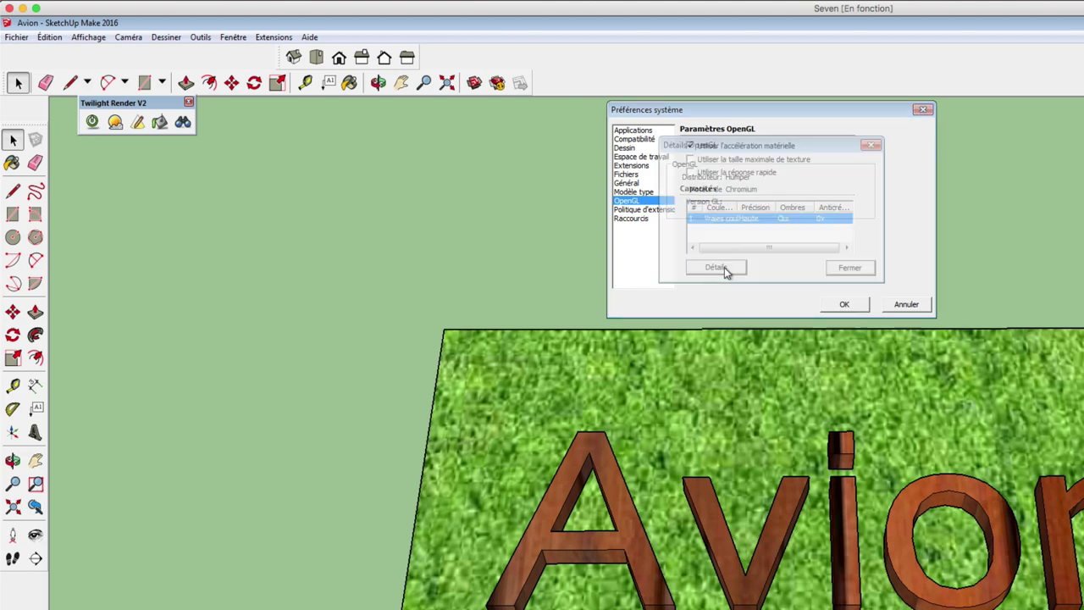
pyautogui.click(849, 269)
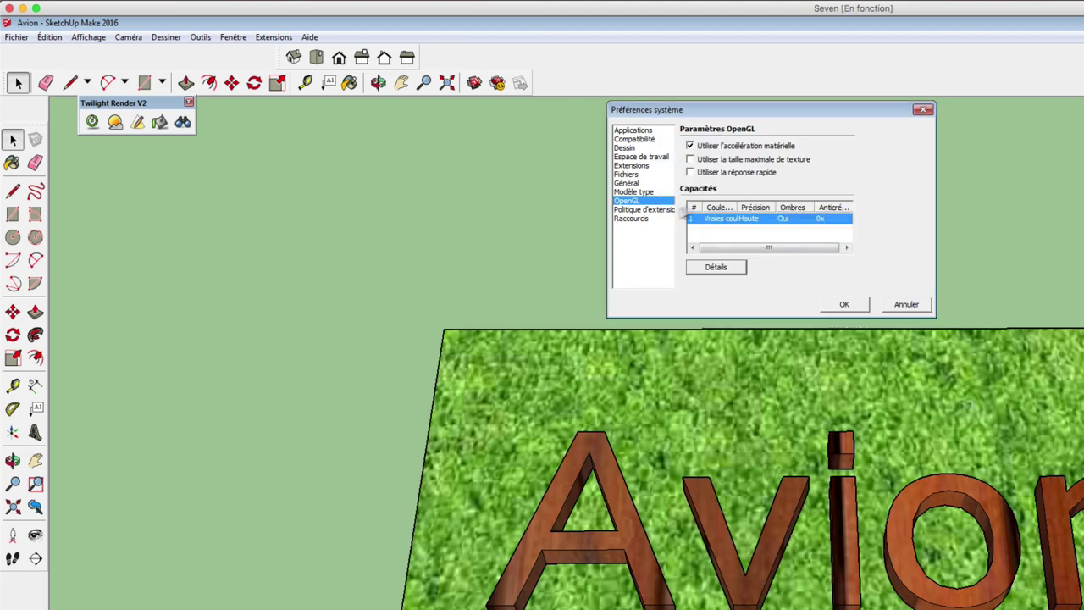
pyautogui.click(652, 211)
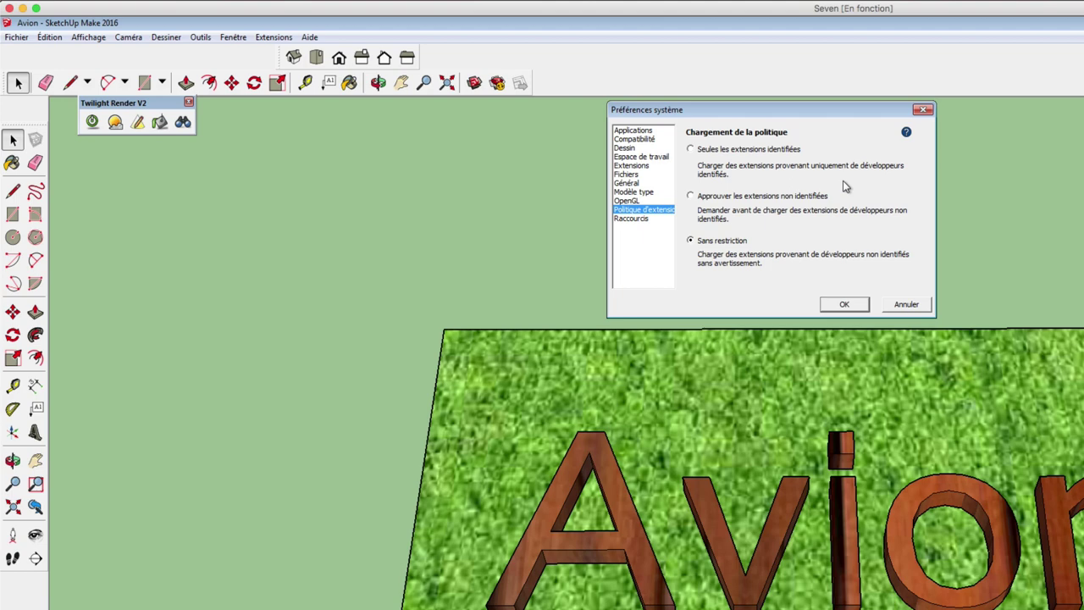
# Step: Filter shortcuts by 'suivez' and assign Maj+F to Outils/Suivez-moi
pyautogui.click(640, 219)
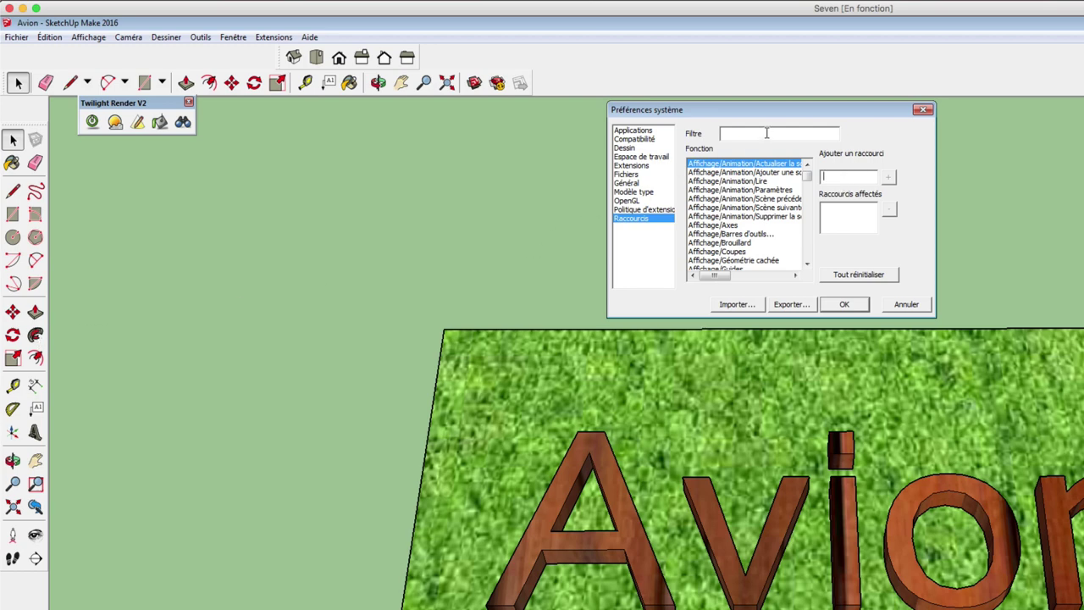
pyautogui.write('sui')
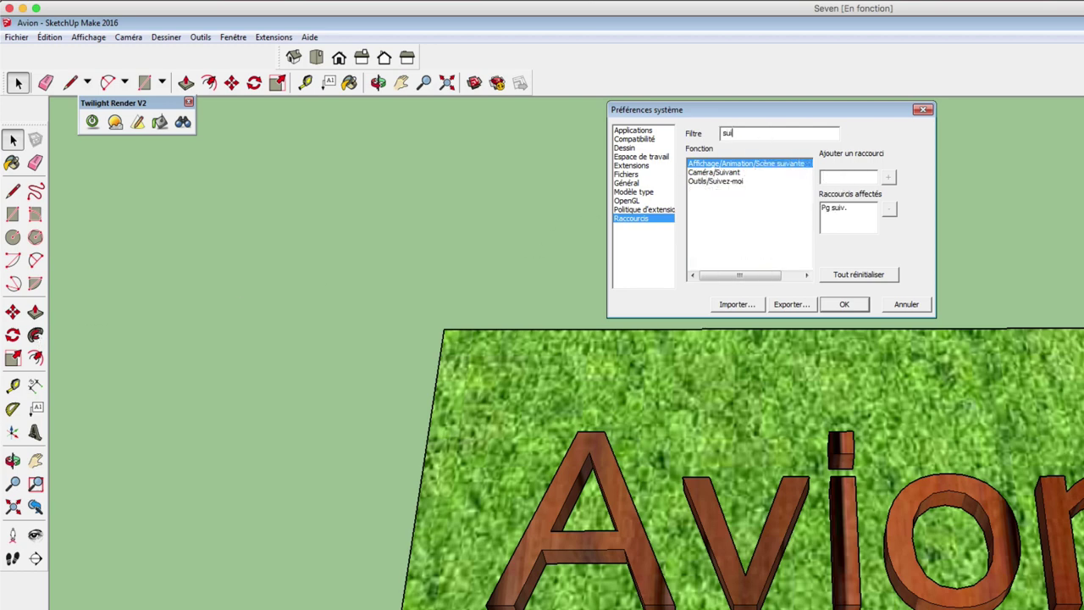
pyautogui.write('vez')
pyautogui.click(838, 178)
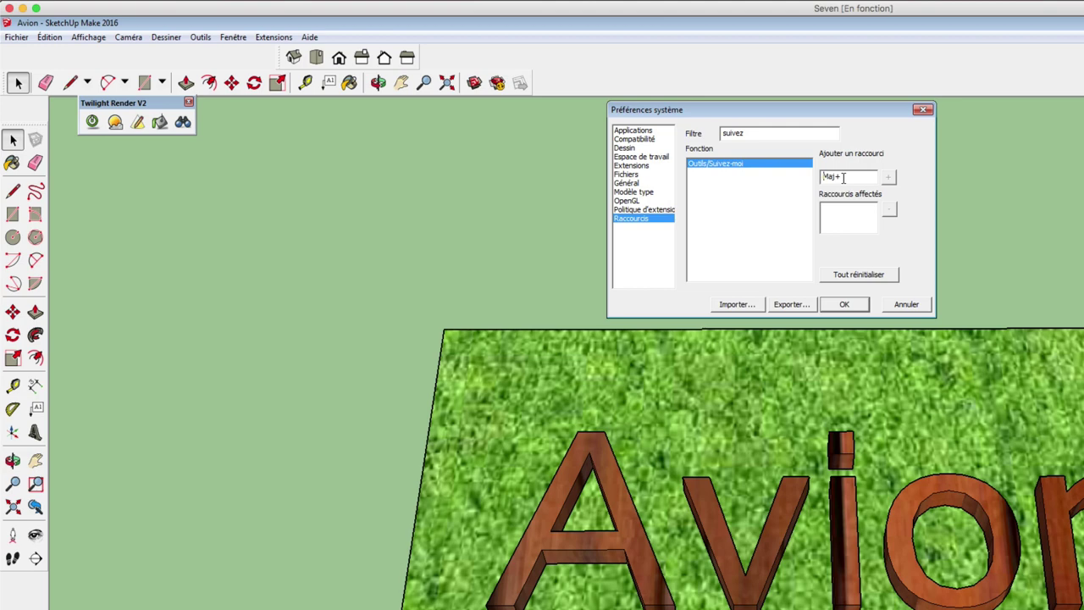
pyautogui.click(888, 176)
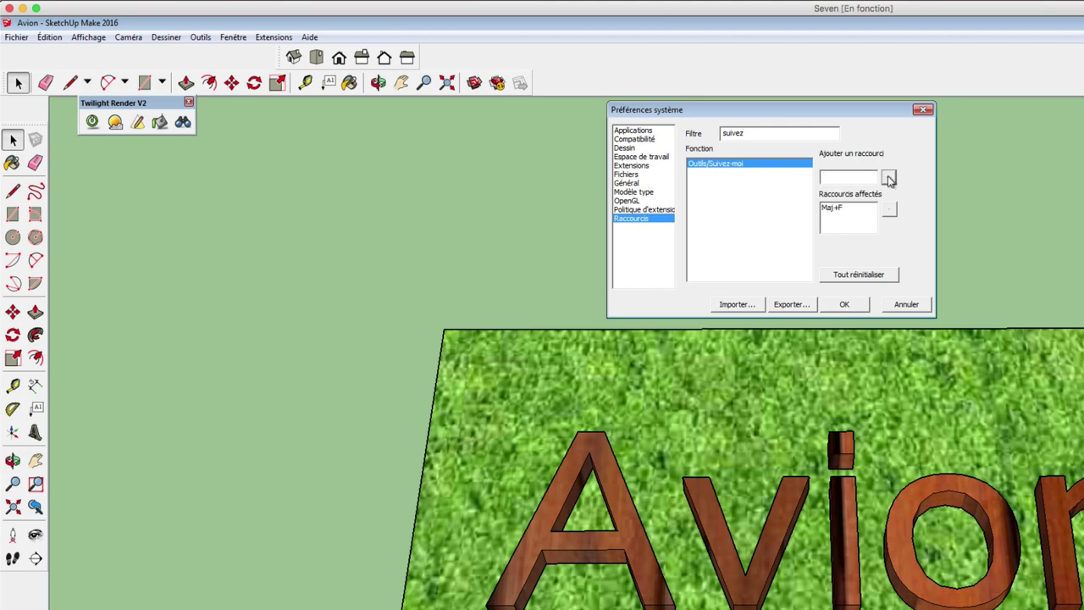